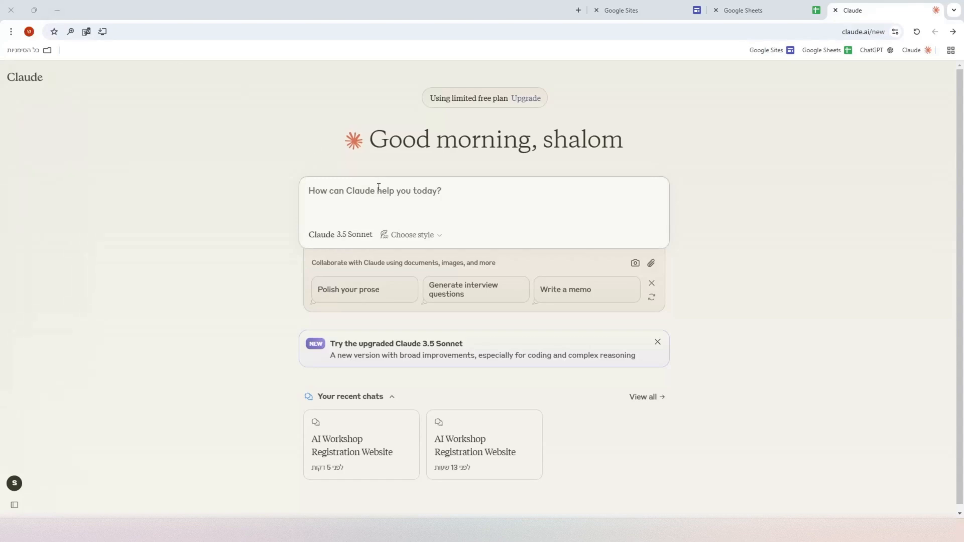
Paste the prepared Hebrew prompt for the workshop registration site into a new Claude chat and send it.
right_click(376, 189)
left_click(355, 287)
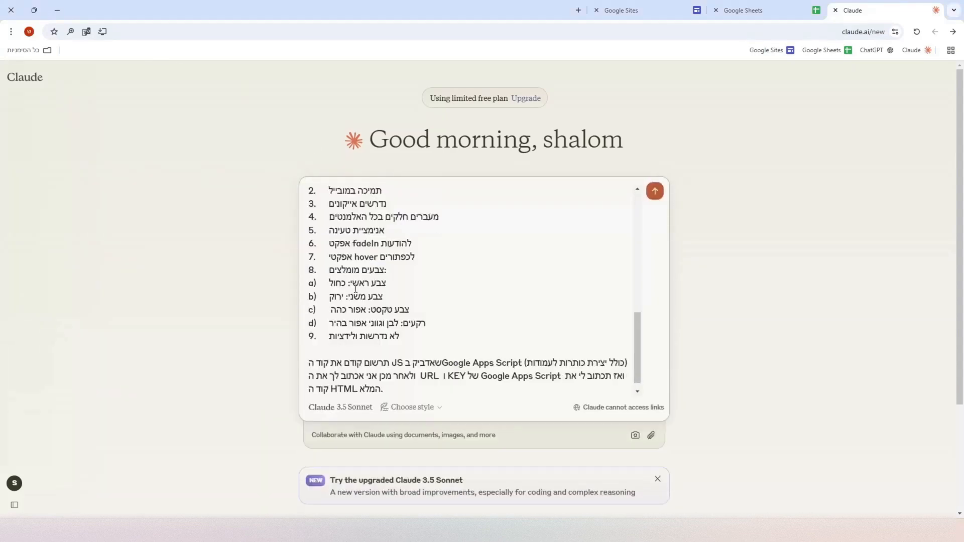
key("Return")
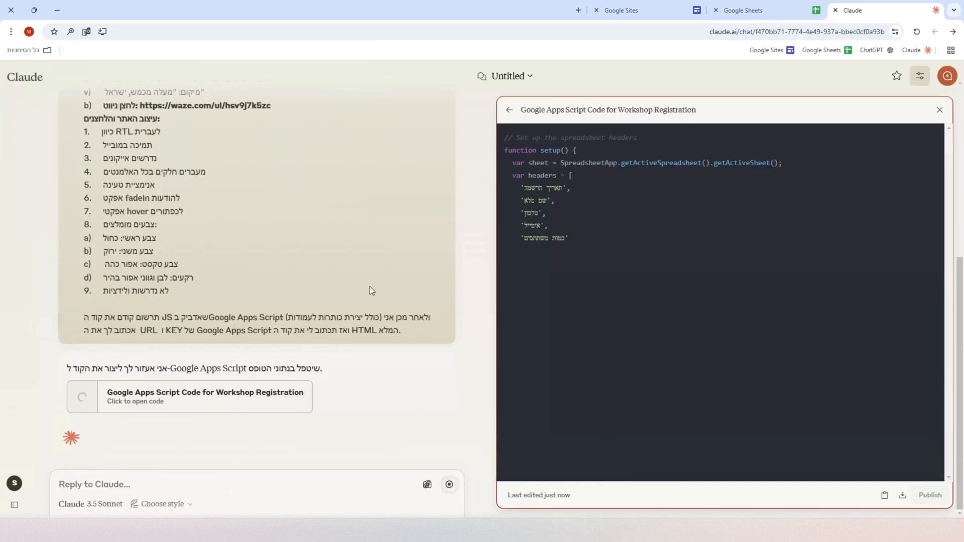
Switch to Google Sheets, create a blank spreadsheet and open its Apps Script editor.
left_click(743, 10)
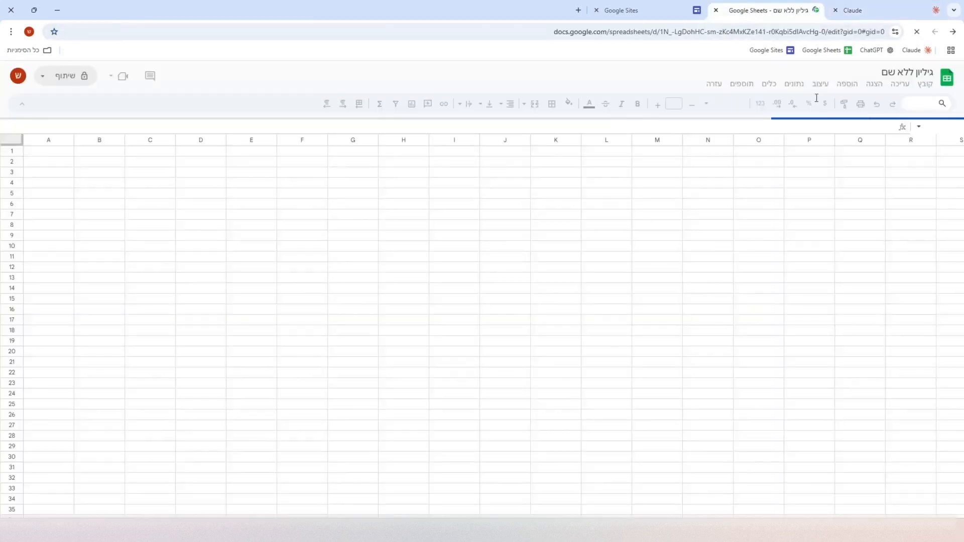
left_click(737, 93)
left_click(720, 138)
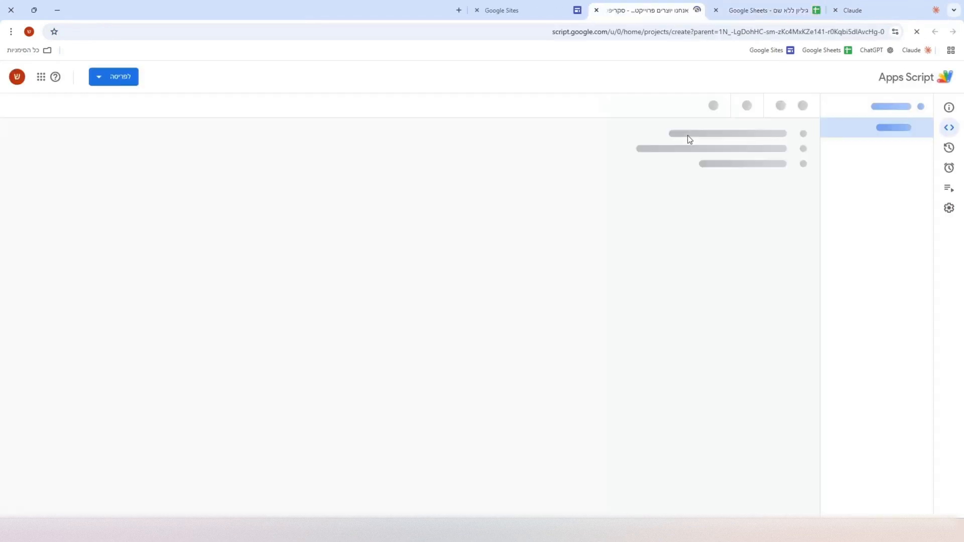
Copy the generated Apps Script code from Claude and replace the default myFunction code in the Apps Script project with it.
left_click(871, 15)
left_click(884, 495)
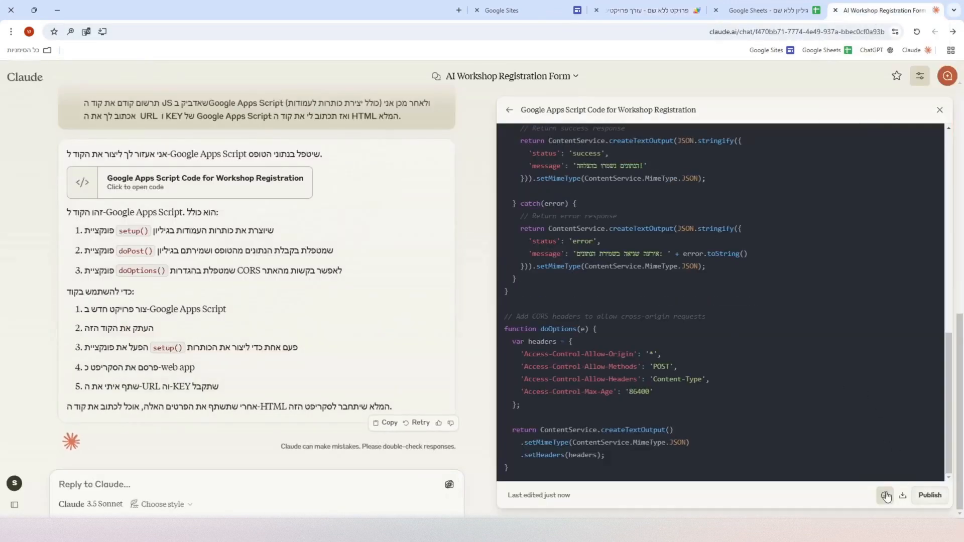
left_click(744, 15)
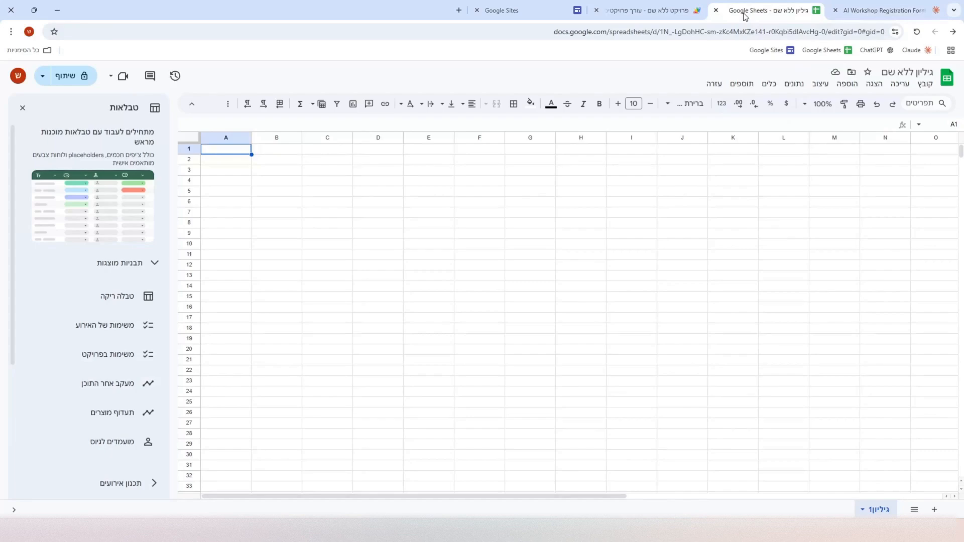
left_click(649, 15)
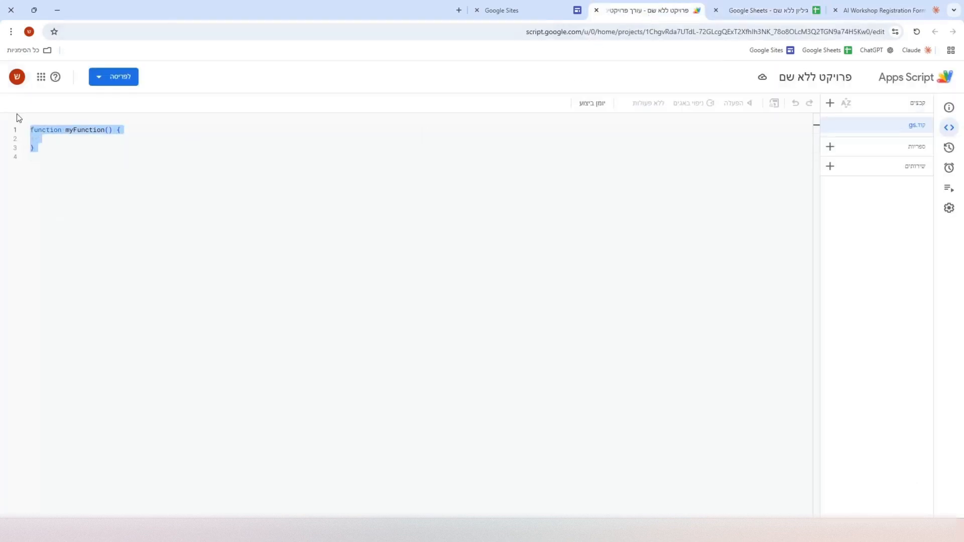
key("BackSpace")
right_click(63, 132)
left_click(83, 266)
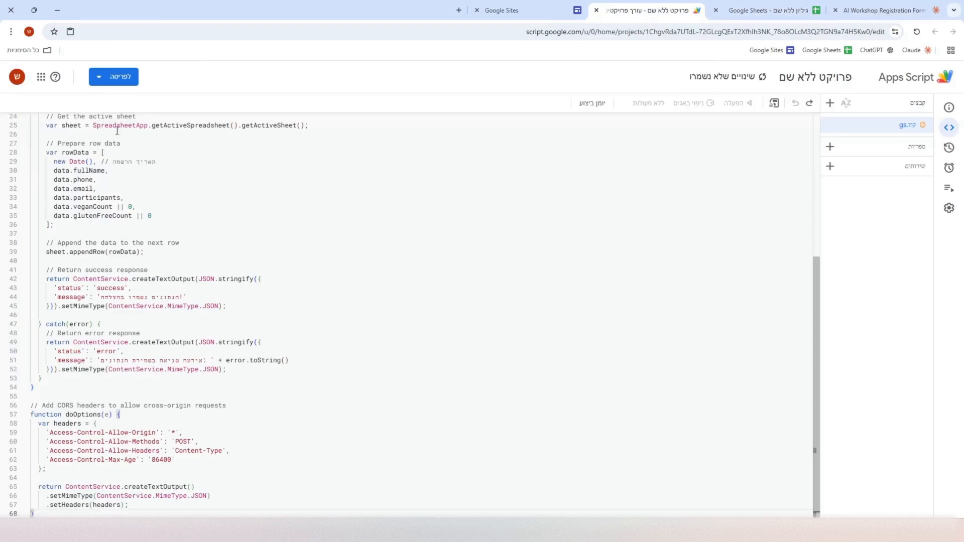
Deploy the script as a new web app with the description "הטופס שלי" and access granted to everyone (כולם).
left_click(121, 80)
left_click(119, 101)
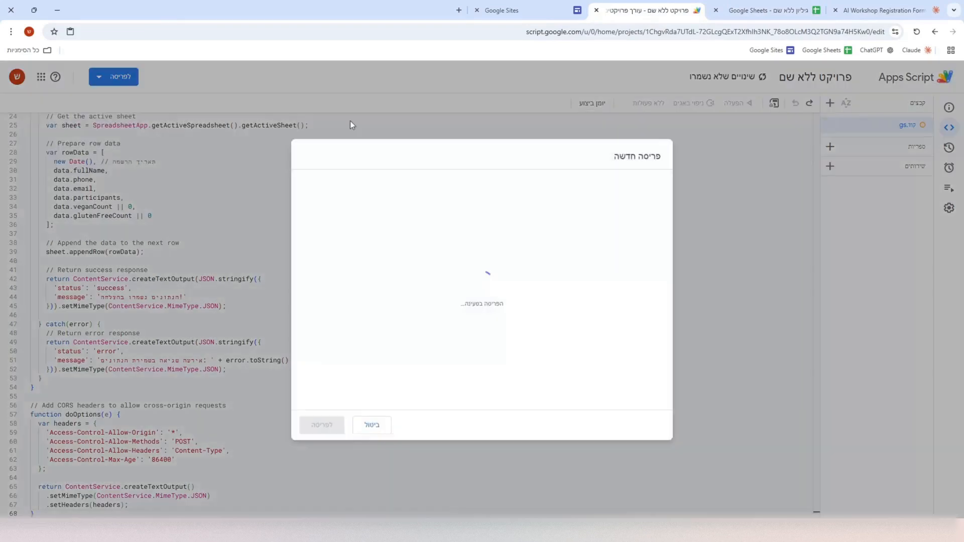
left_click(584, 180)
left_click(585, 202)
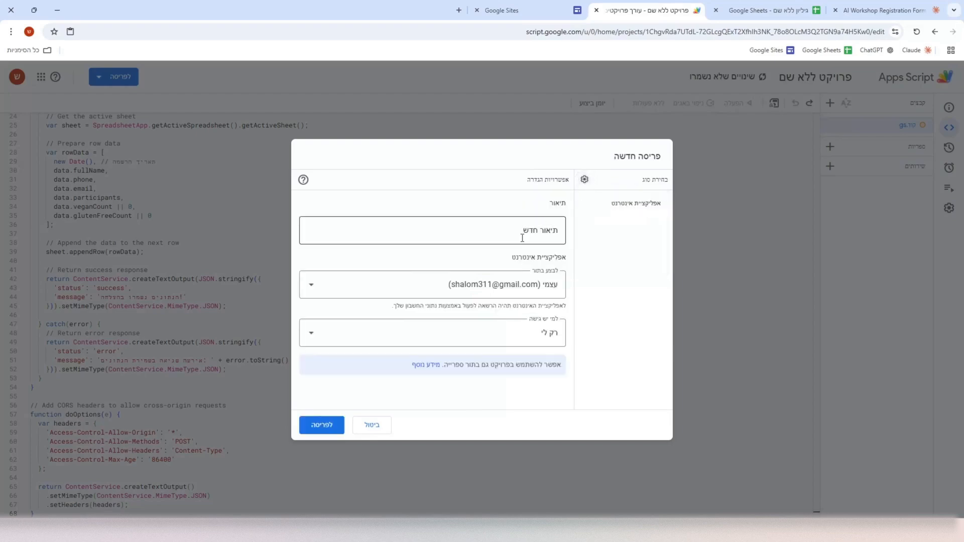
left_click(523, 234)
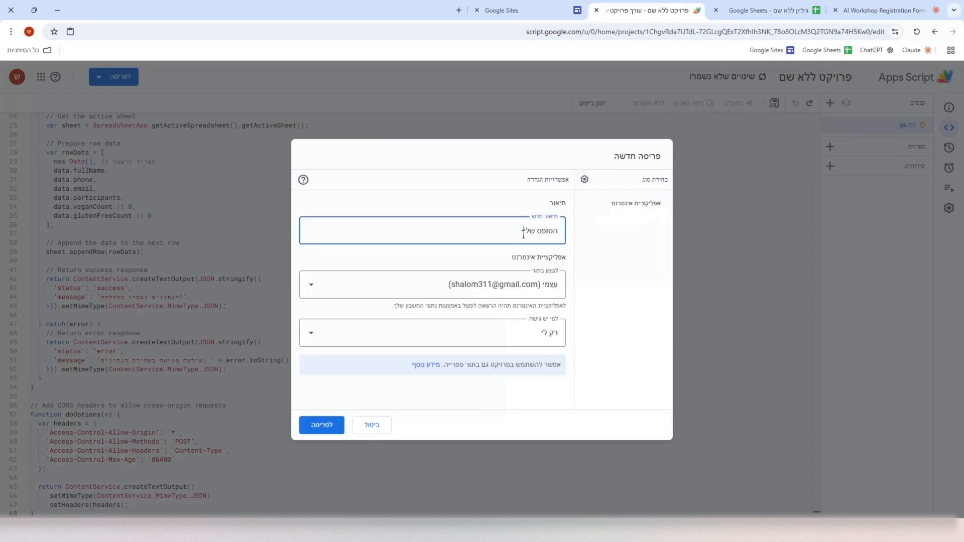
left_click(431, 332)
left_click(471, 396)
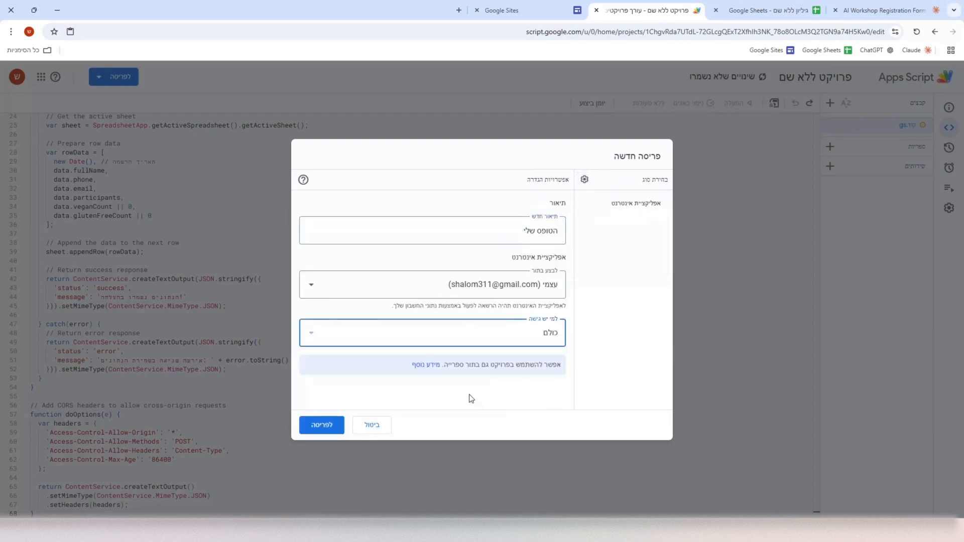
left_click(311, 425)
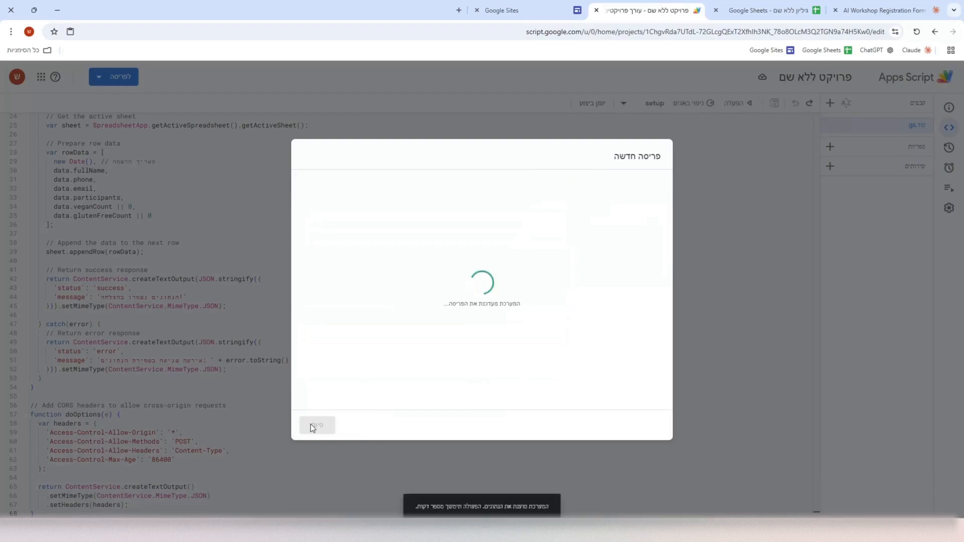
Authorize the untitled script project for the signed-in Google account, continuing to the unverified app and allowing its permissions.
left_click(644, 211)
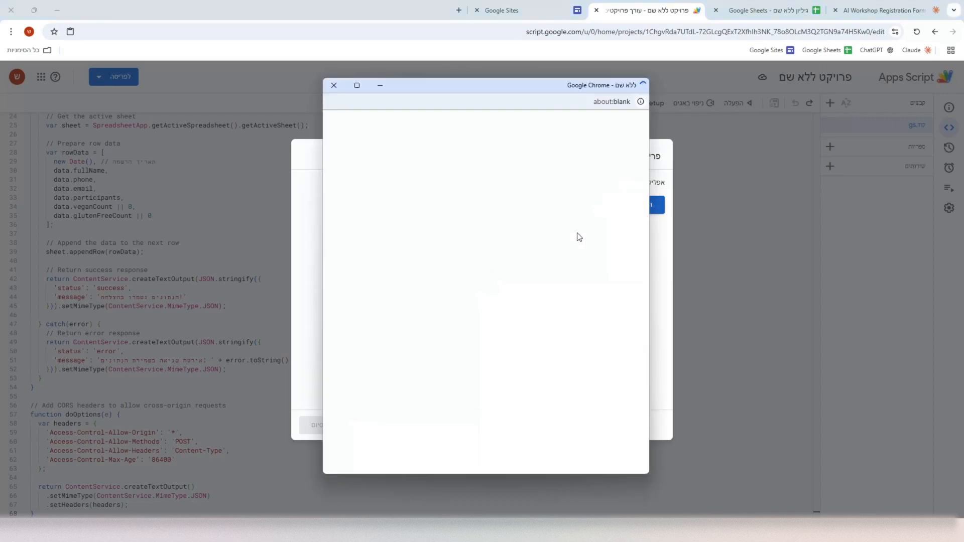
left_click(435, 268)
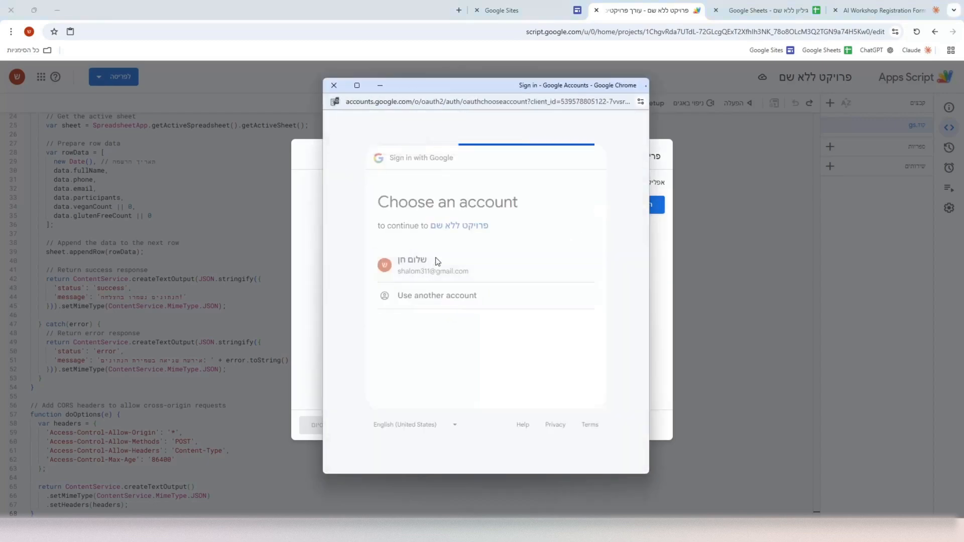
left_click(356, 297)
left_click(376, 372)
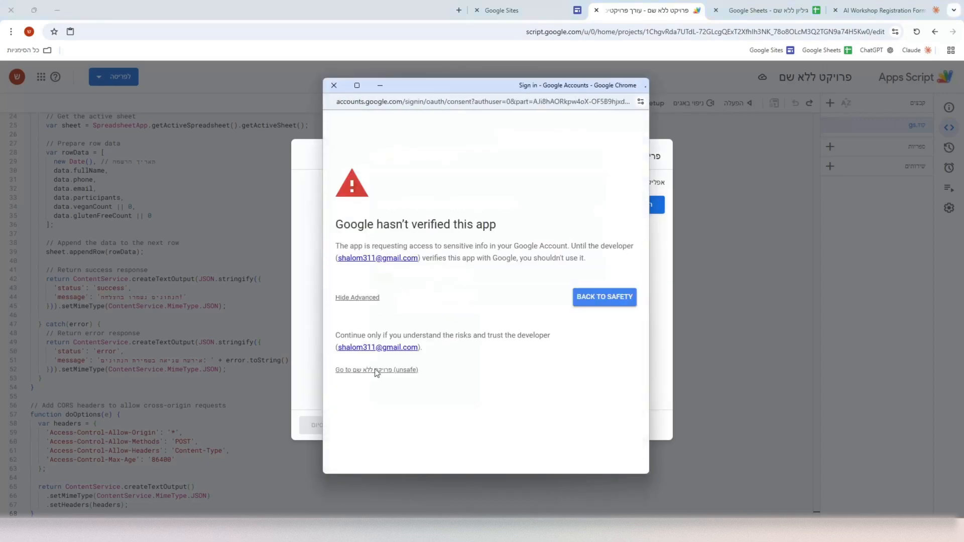
scroll(393, 366, "down", 2)
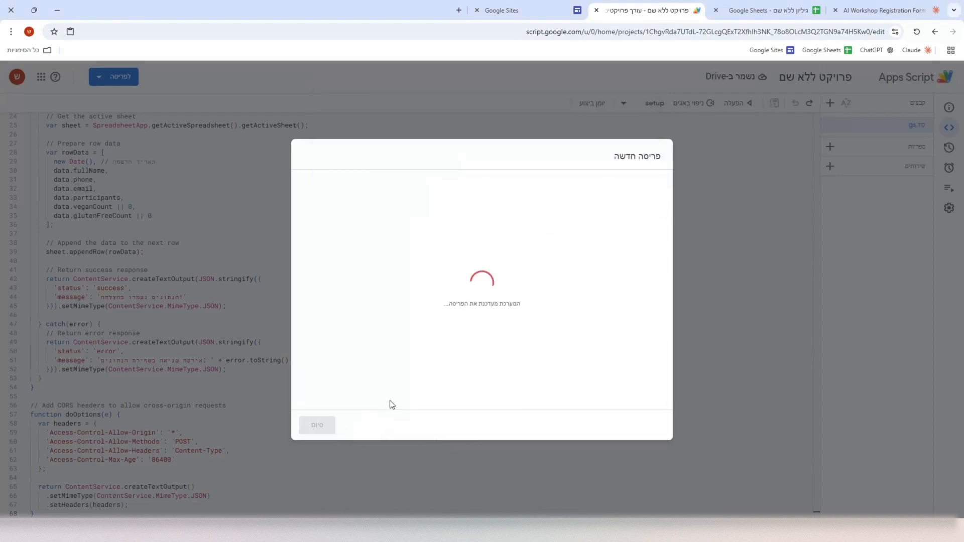
Copy the deployment ID and paste it into the Claude reply, followed by a blank line.
left_click(643, 256)
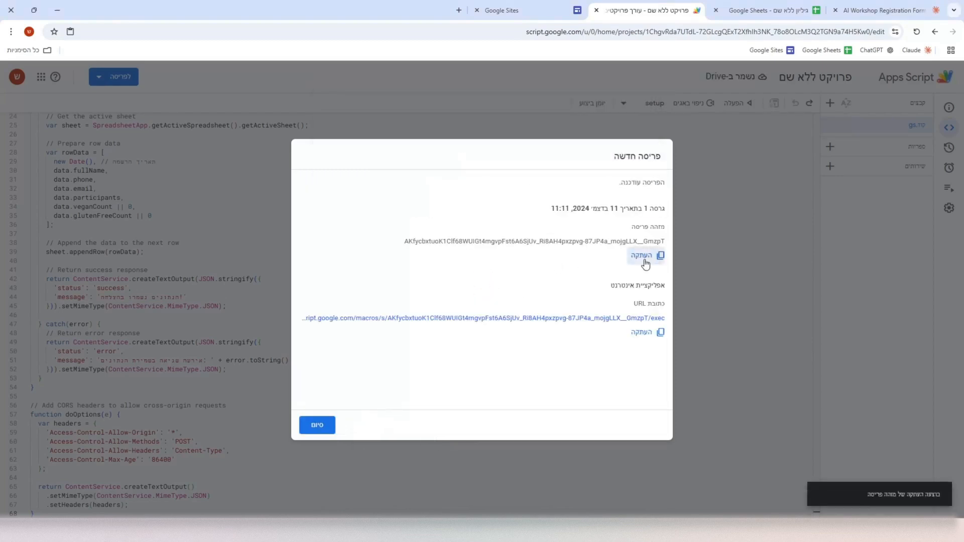
left_click(884, 10)
key("ctrl+v")
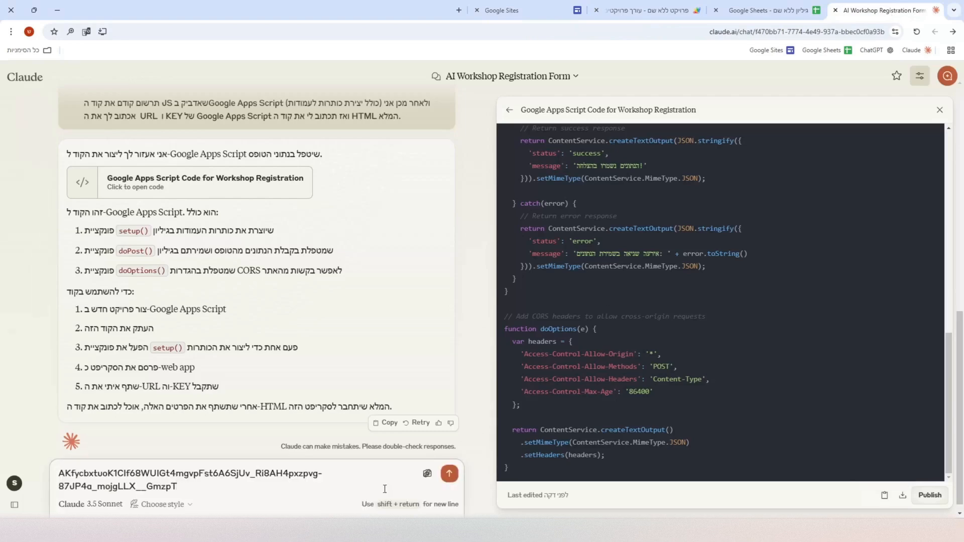
key("shift+Return")
key("shift+Return")
Copy the web app URL from the Apps Script deployment, add it below the deployment ID in Claude and send the message.
left_click(647, 10)
left_click(655, 333)
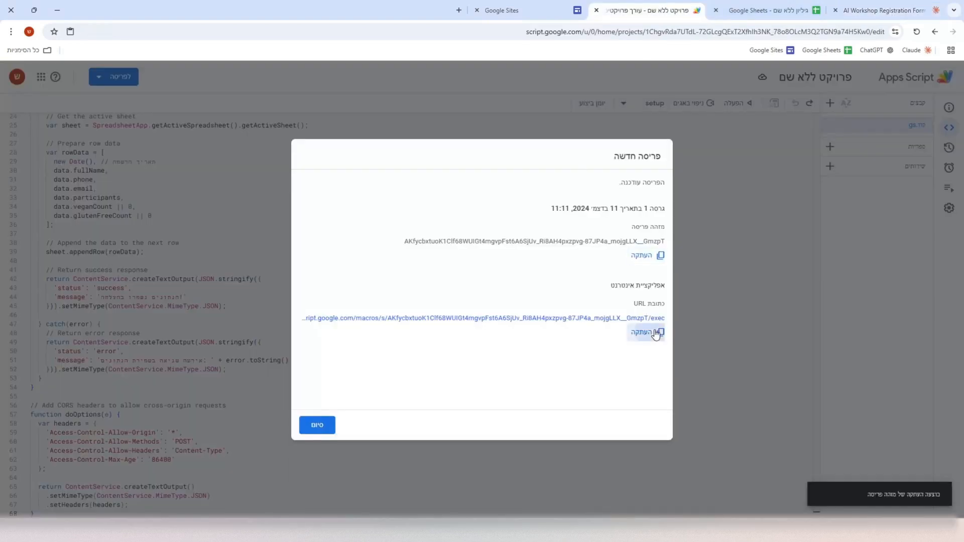
key("Escape")
left_click(878, 10)
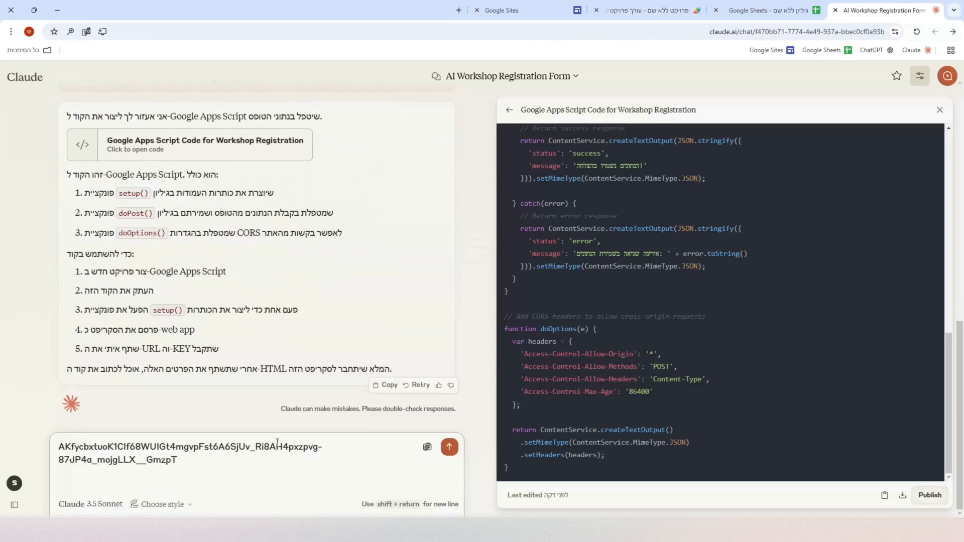
right_click(223, 488)
left_click(165, 384)
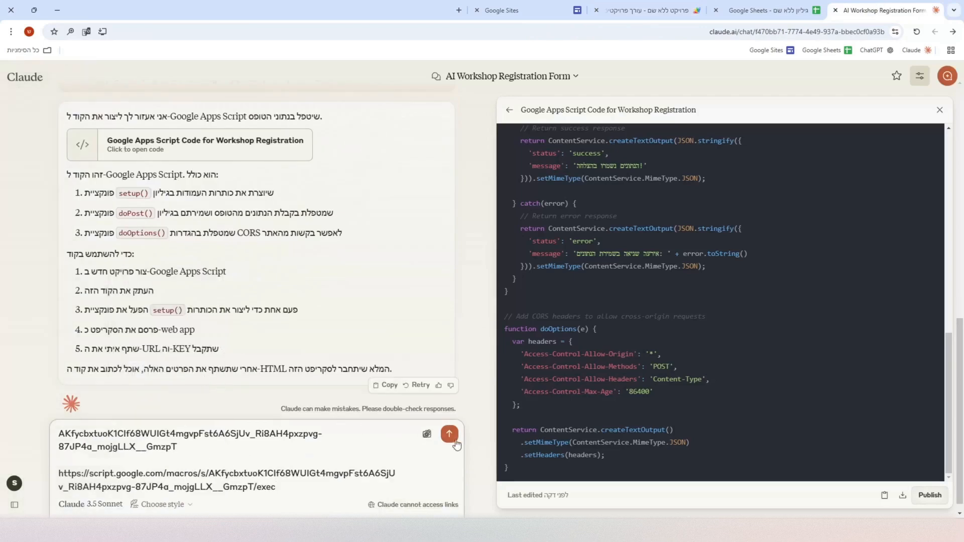
left_click(449, 437)
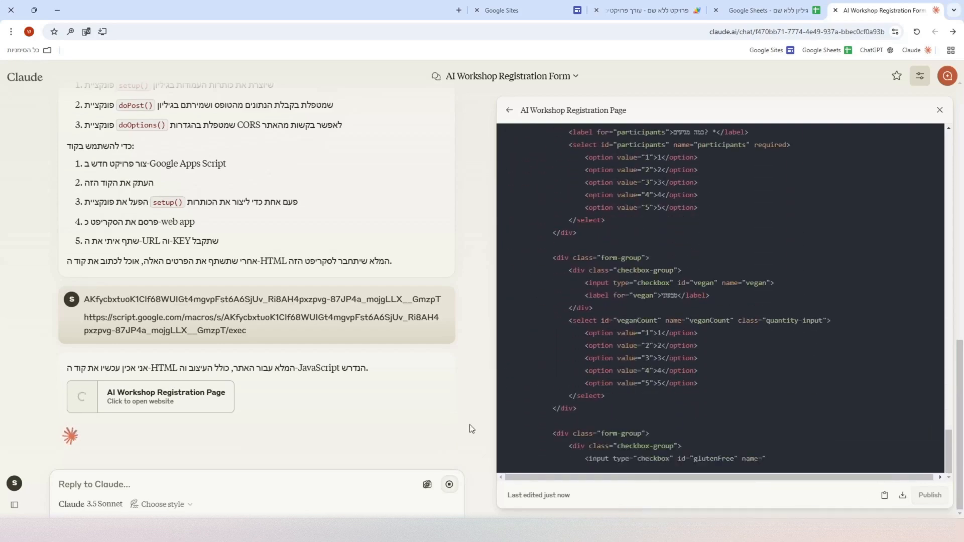
Create a blank site in Google Sites and insert the Claude logo from a Google Images search for "קלוד", centred at the page's top.
left_click(552, 12)
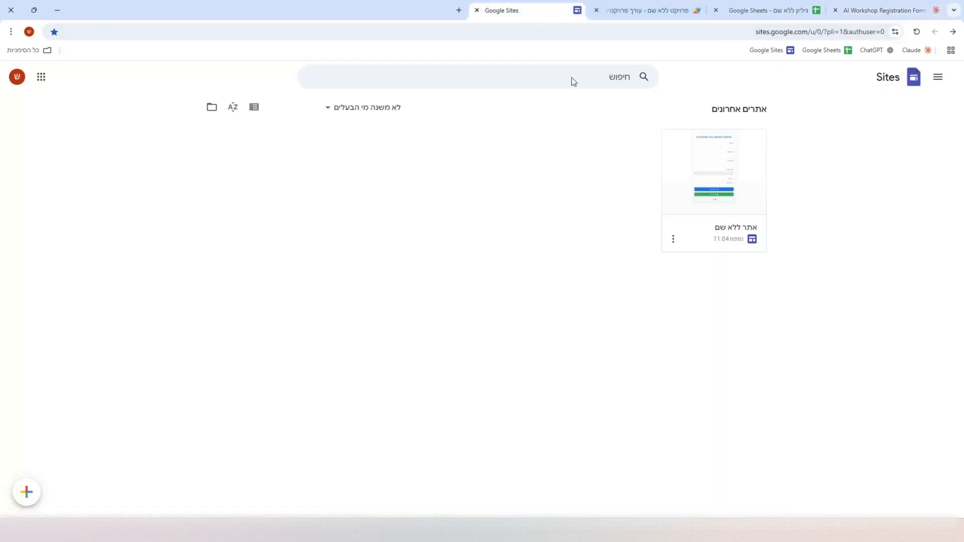
left_click(23, 497)
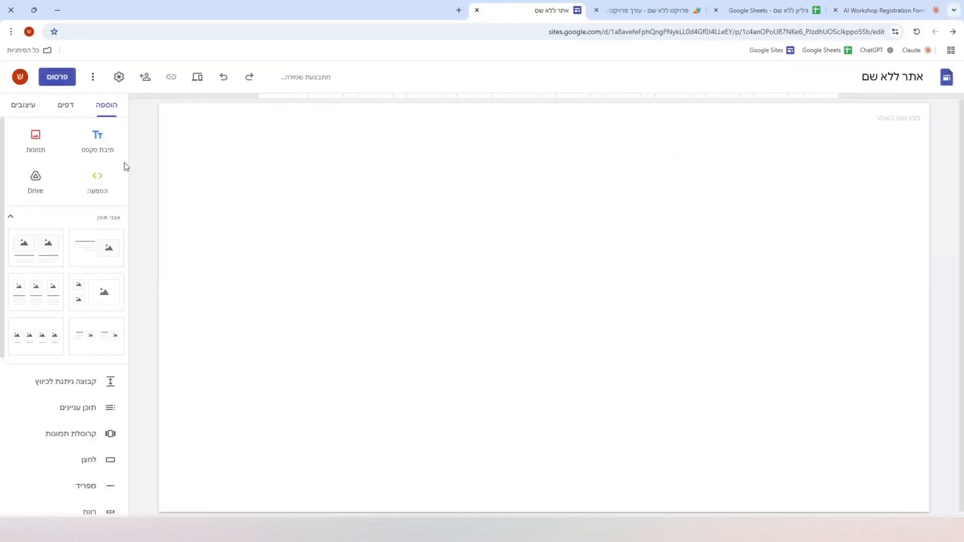
left_click(53, 148)
left_click(40, 195)
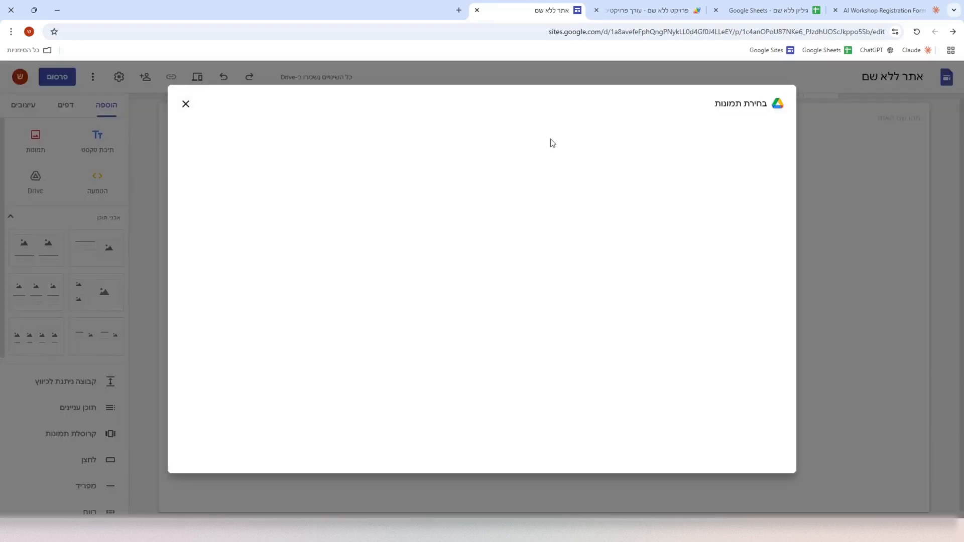
left_click(656, 126)
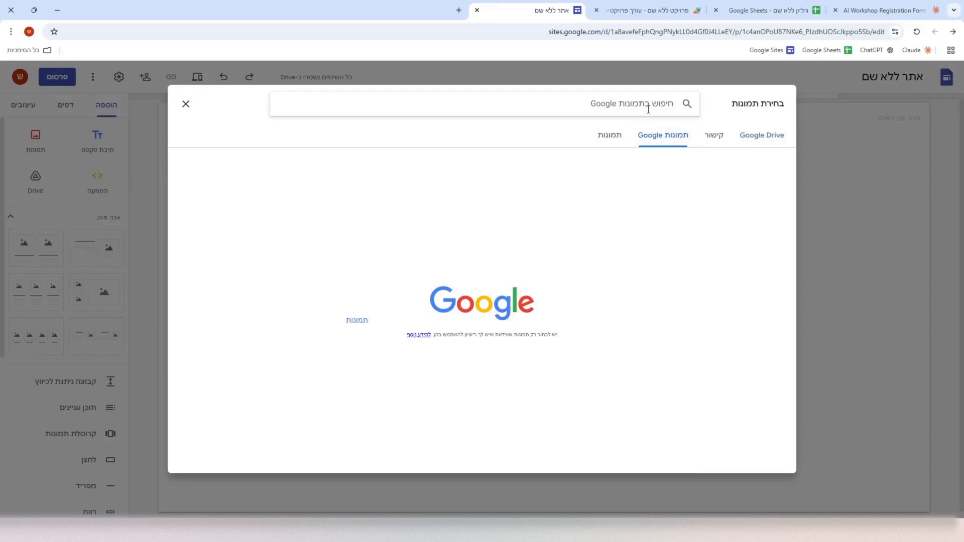
key("Return")
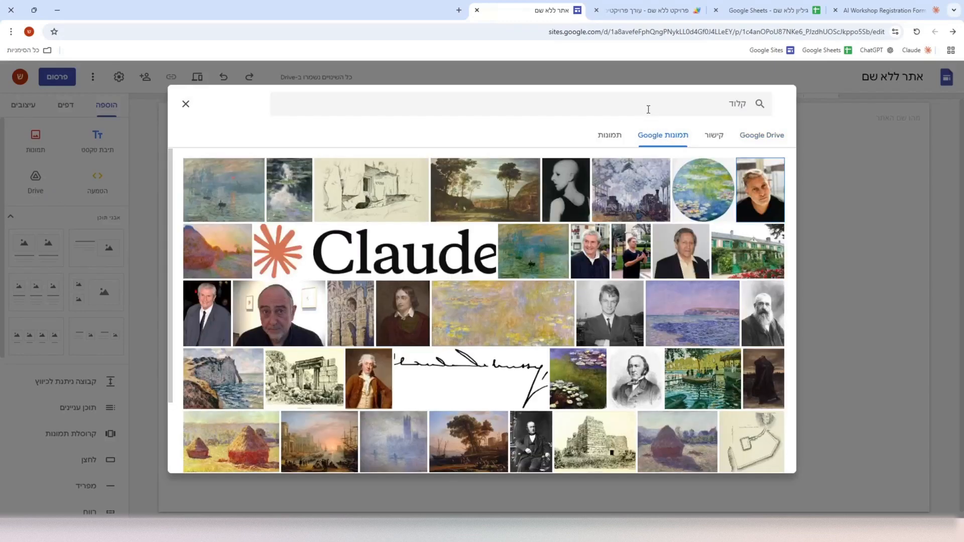
left_click(448, 250)
left_click(197, 458)
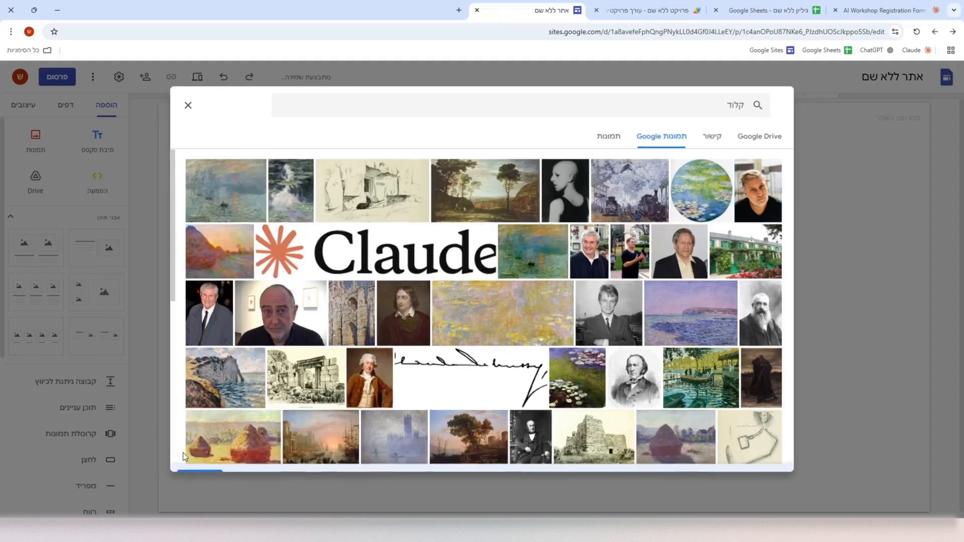
left_click_drag(371, 165, 556, 153)
Start a code embed in Google Sites and paste in the AI Workshop Registration Page HTML copied from Claude.
left_click(97, 181)
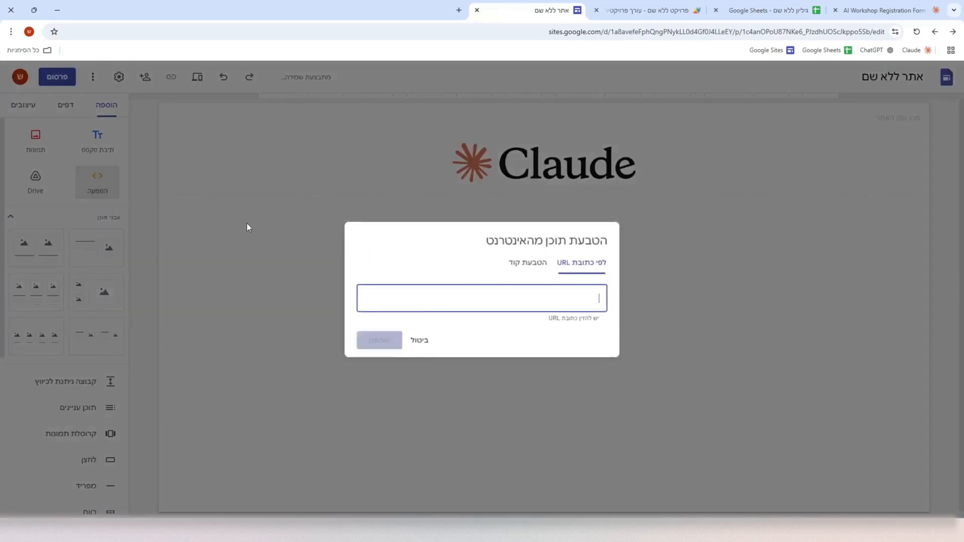
left_click(514, 256)
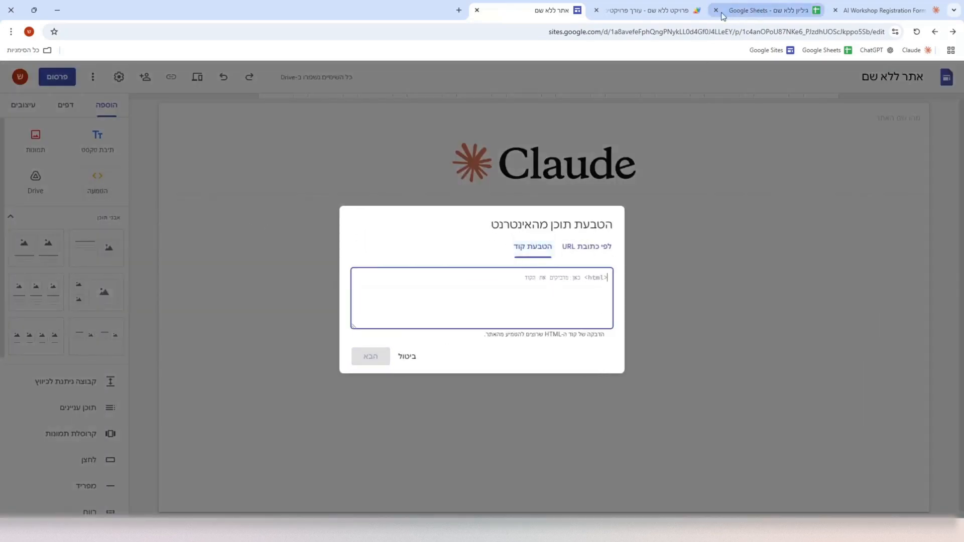
left_click(878, 11)
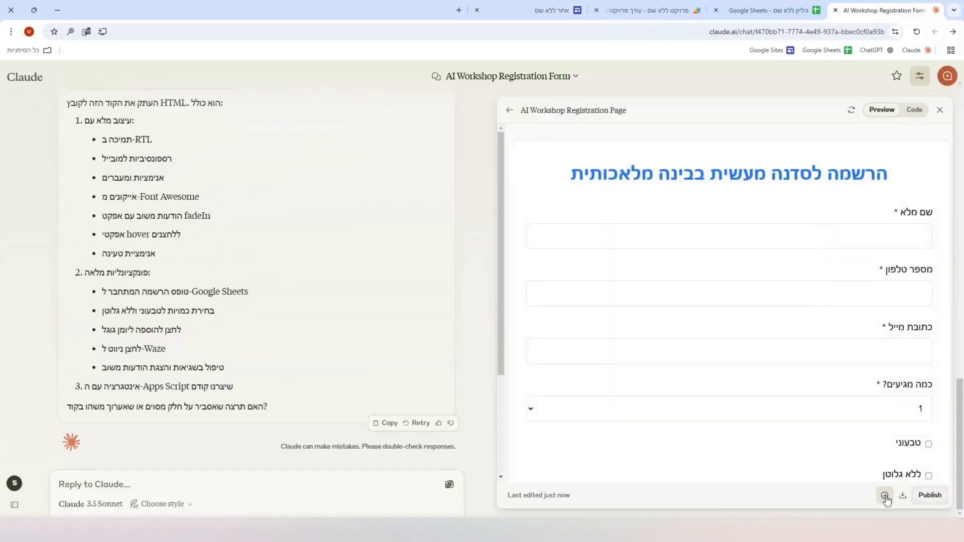
left_click(542, 10)
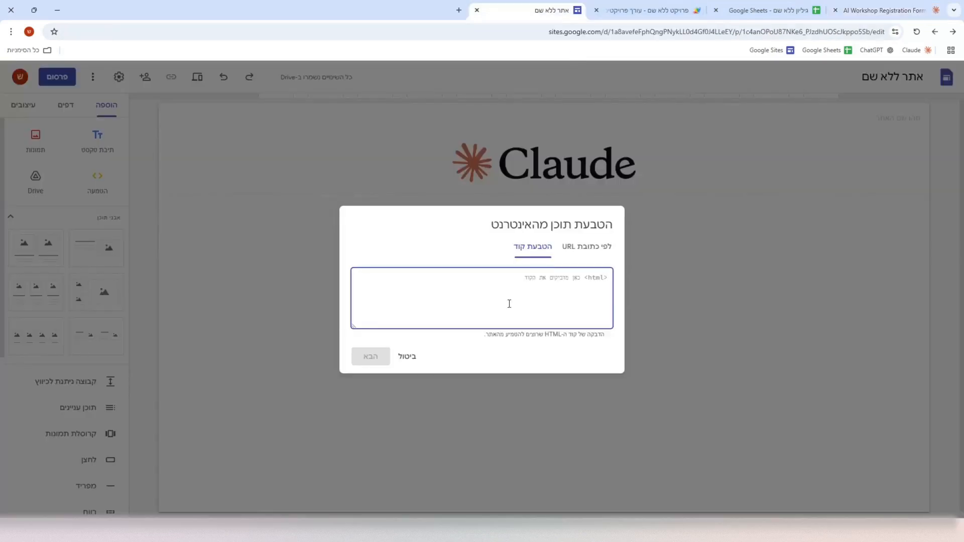
right_click(509, 304)
left_click(469, 404)
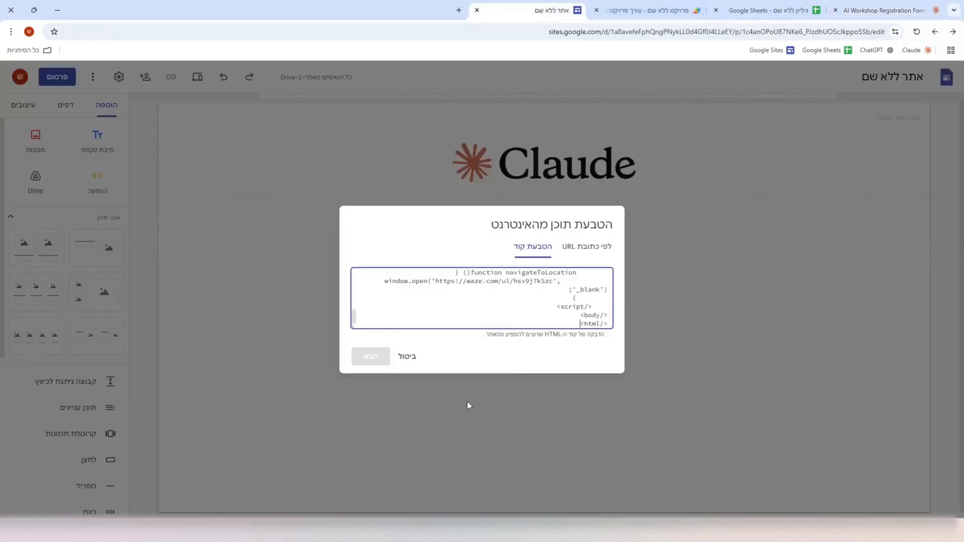
Insert the embedded form, centre it below the Claude logo and lengthen its frame to fit the whole form.
left_click(369, 357)
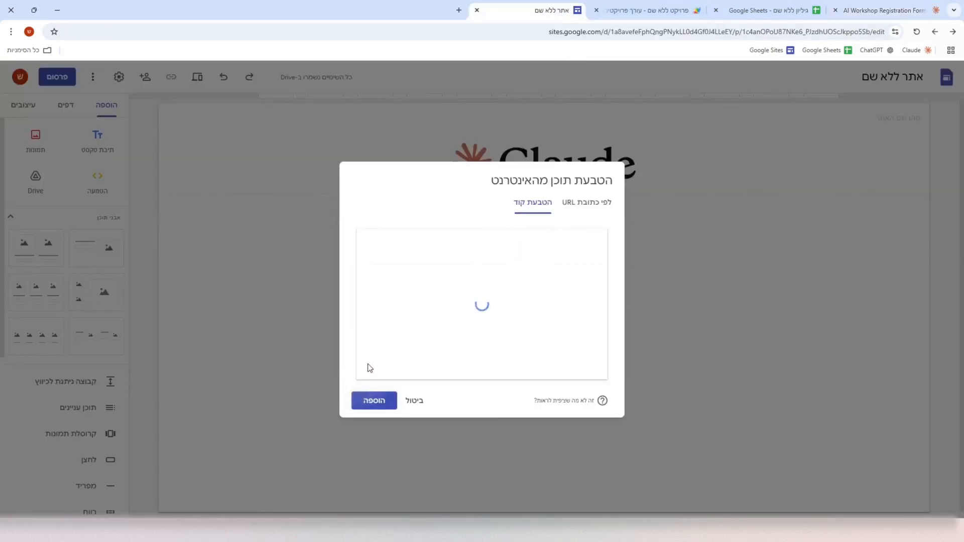
left_click(370, 402)
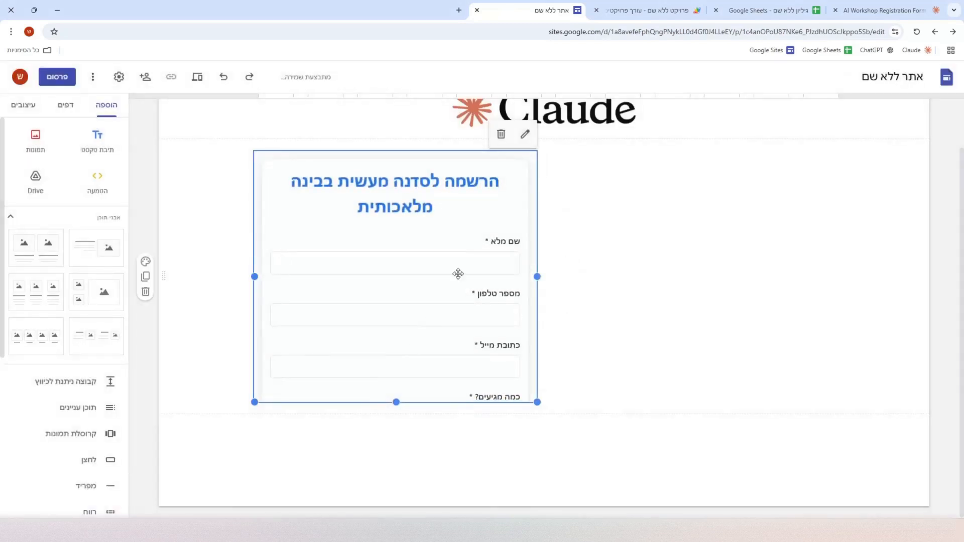
left_click_drag(439, 165, 582, 166)
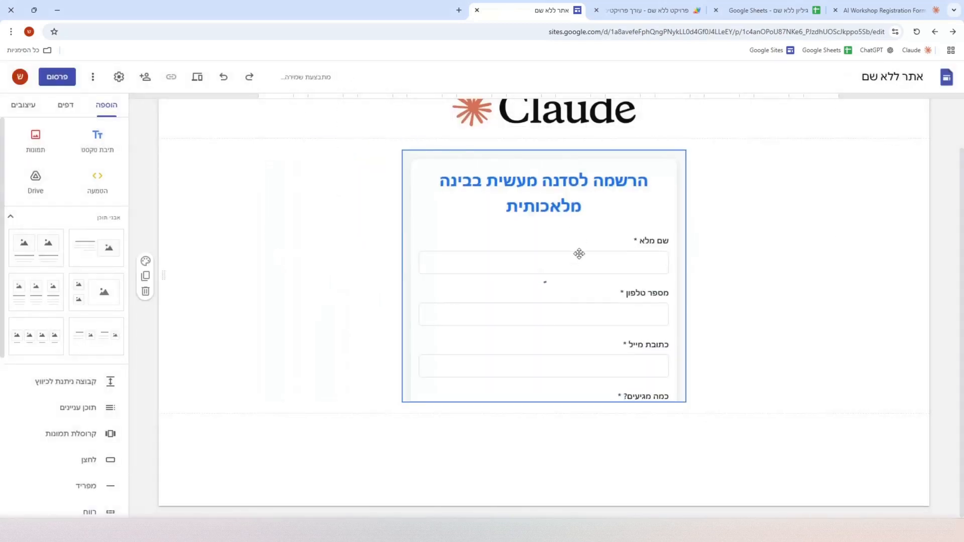
left_click_drag(544, 401, 544, 487)
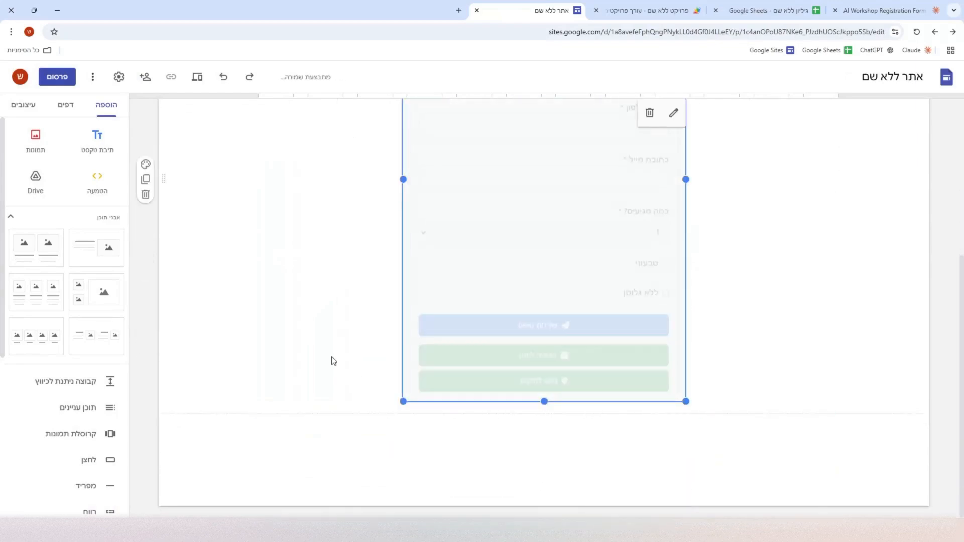
Publish the site under the web address siteai12 and open the published site.
scroll(342, 315, "up", 5)
left_click(63, 82)
type("si")
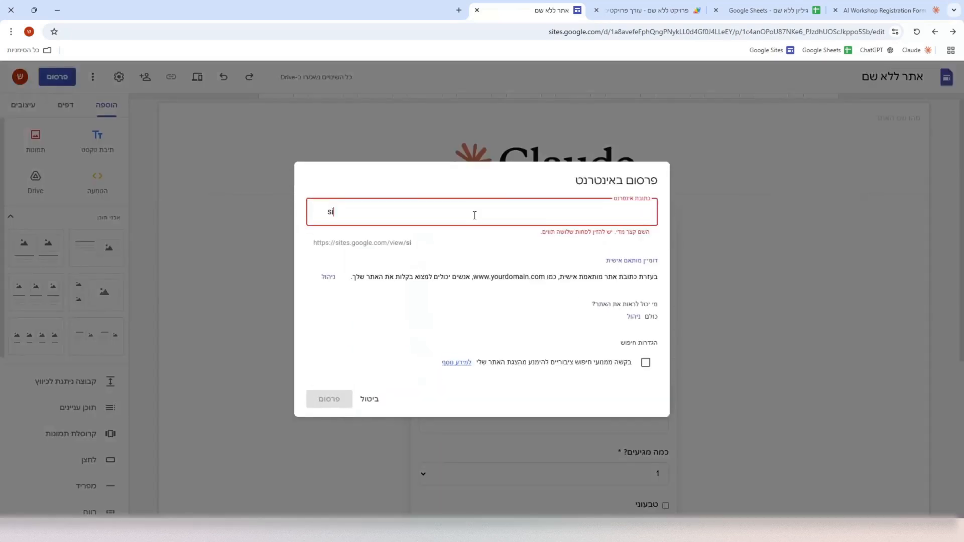
type("teai12")
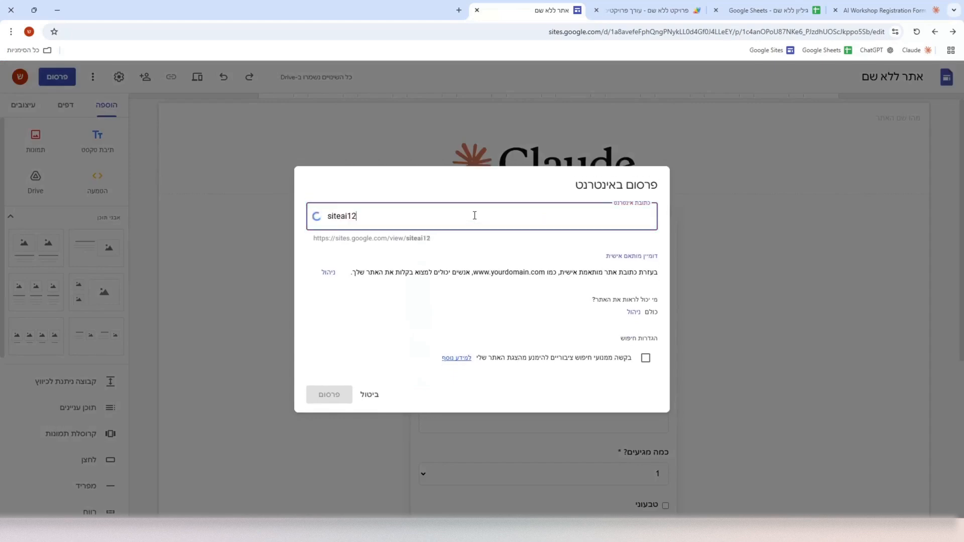
left_click(340, 396)
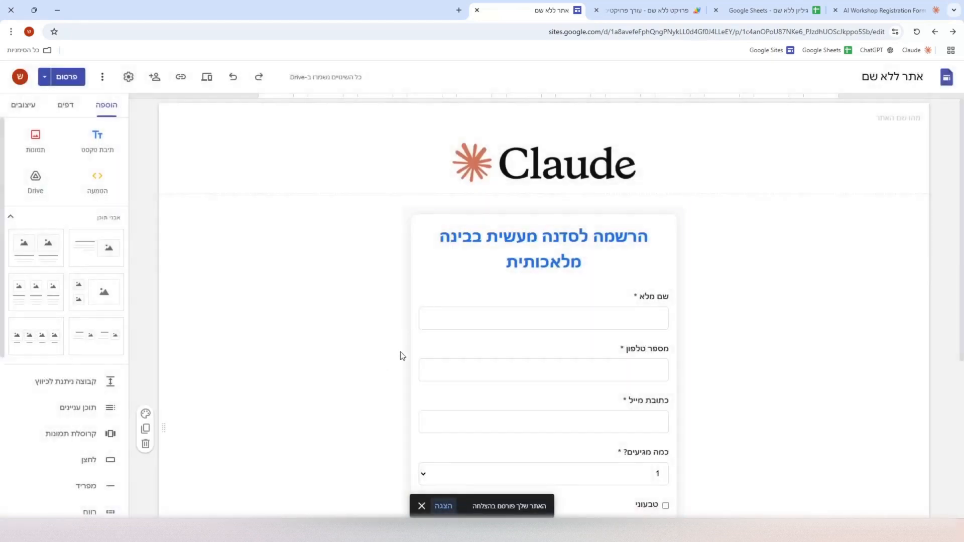
left_click(45, 76)
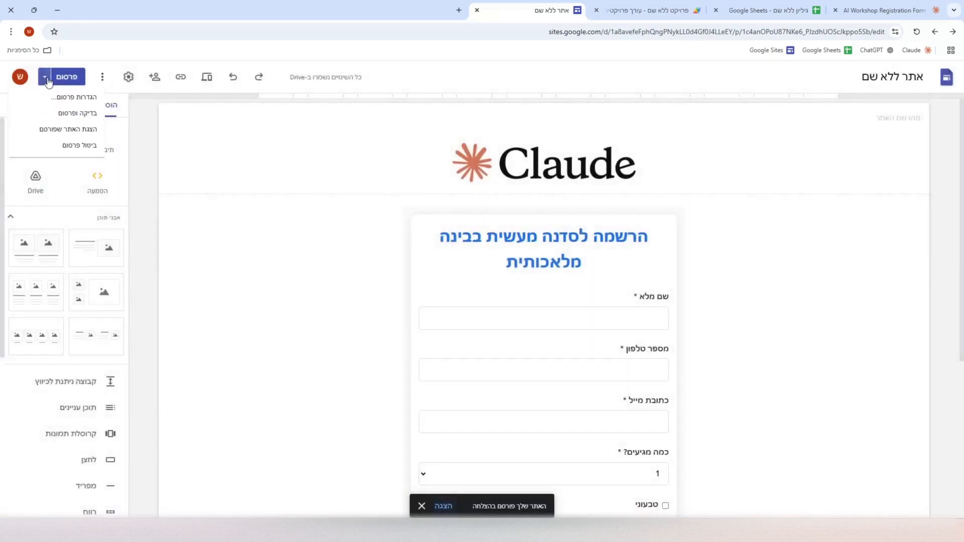
left_click(70, 131)
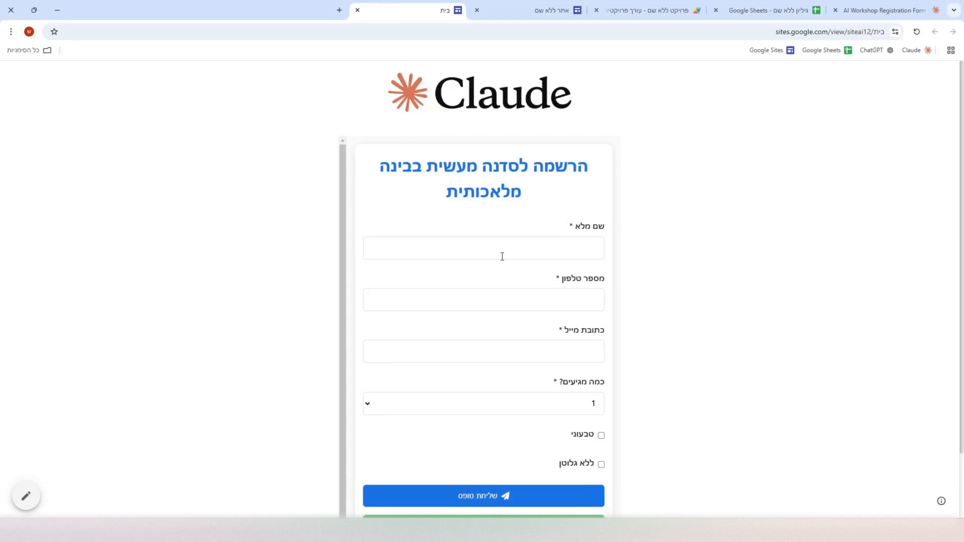
Fill in the registrant's full name, phone number and email address, and set the number of attendees to 4.
left_click(510, 249)
left_click(510, 275)
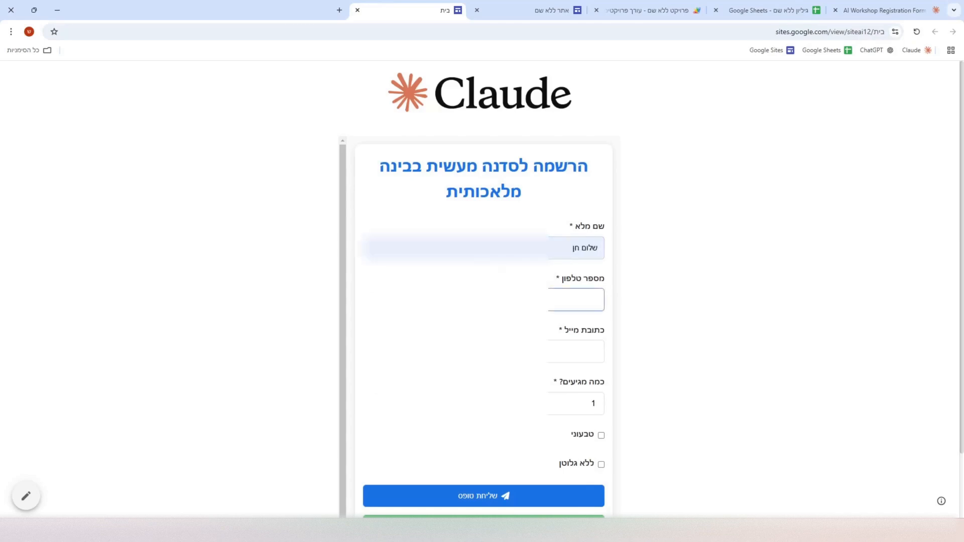
left_click(494, 326)
left_click(497, 352)
left_click(499, 377)
left_click(497, 404)
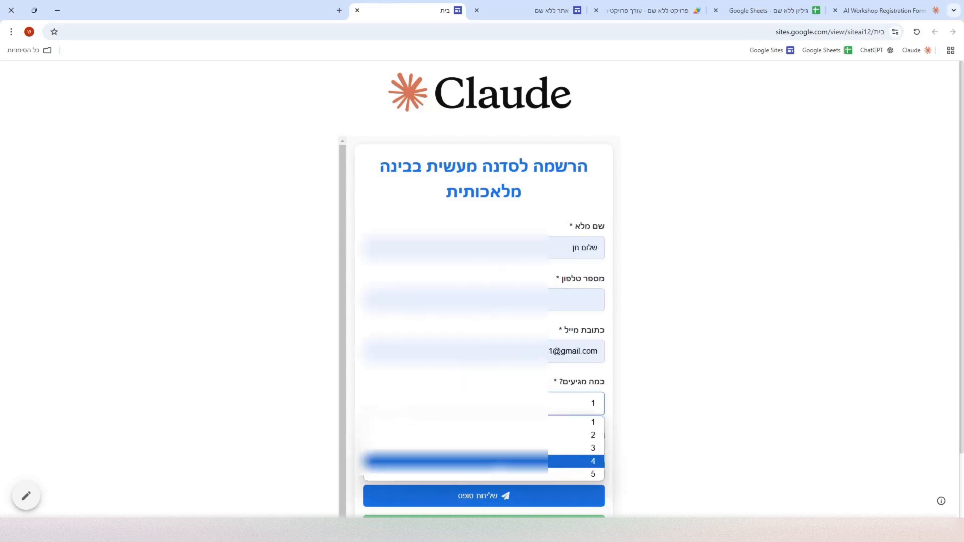
left_click(497, 463)
Select the vegan option (טבעוני) with quantity 2 and the gluten-free option (ללא גלוטן) with quantity 2.
left_click(601, 435)
left_click(561, 465)
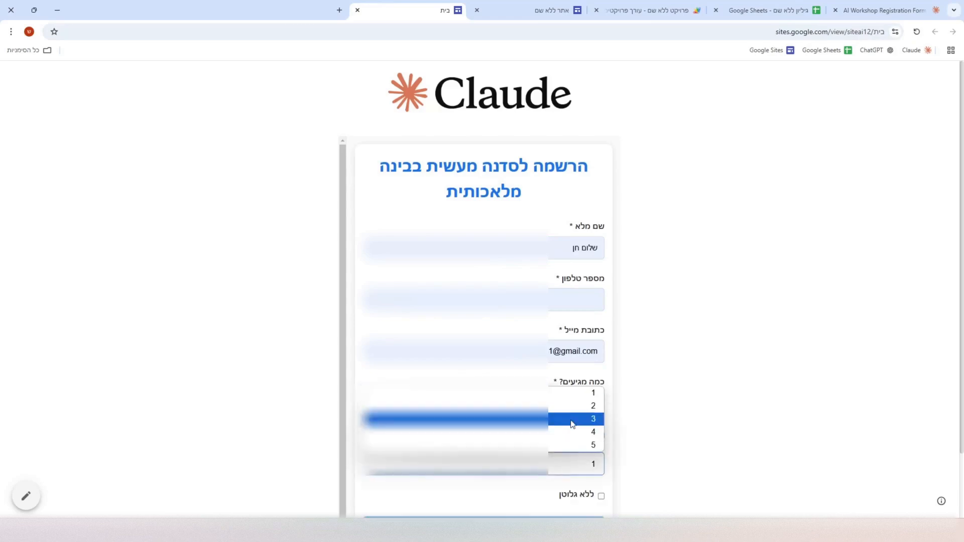
left_click(577, 405)
left_click(600, 497)
scroll(572, 476, "down", 1)
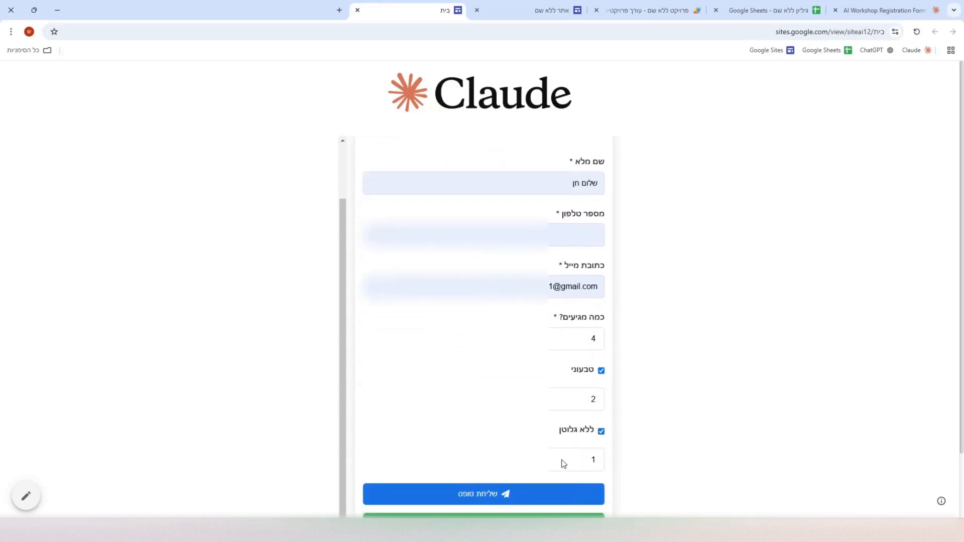
left_click(564, 460)
left_click(575, 406)
Submit the registration form, then check the connected Google Sheet and the Apps Script project.
left_click(533, 496)
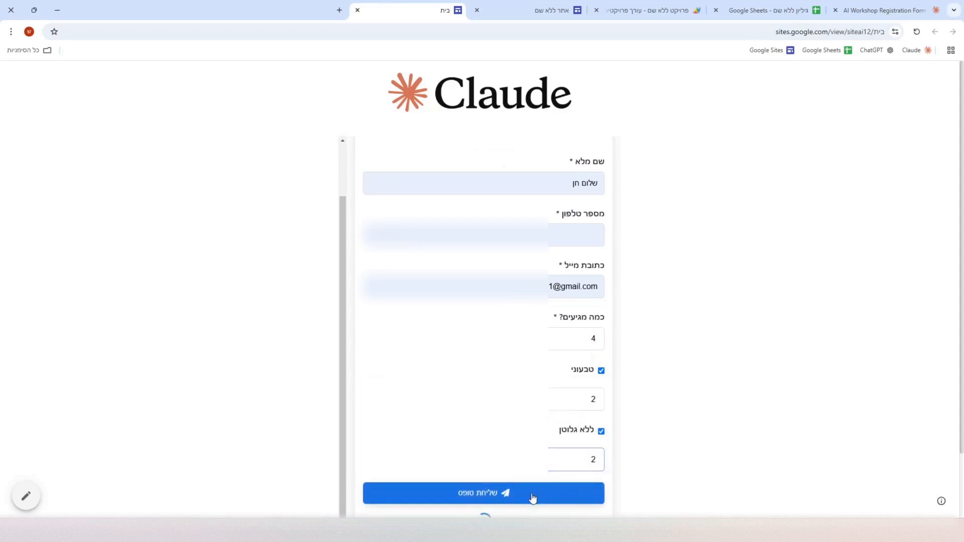
scroll(650, 380, "down", 1)
scroll(649, 380, "down", 1)
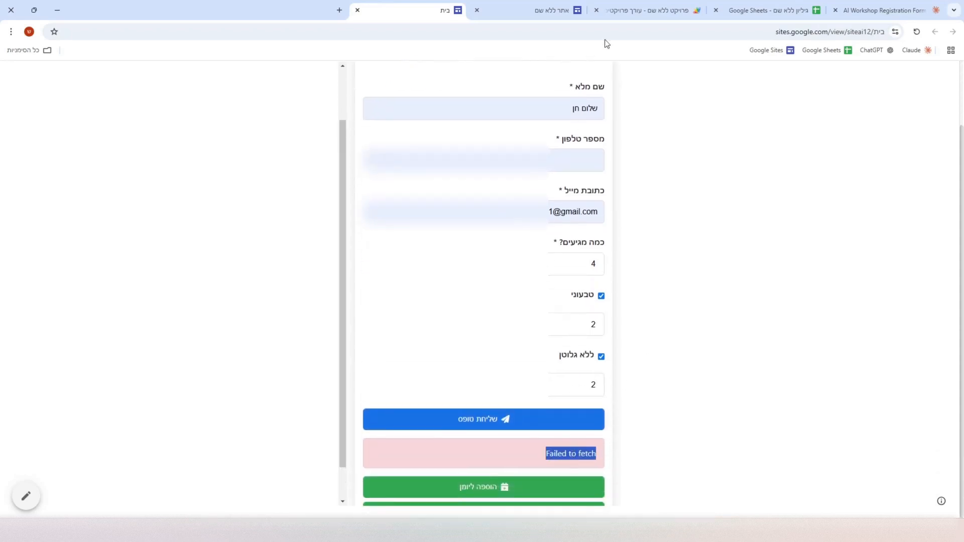
left_click(772, 10)
left_click(670, 10)
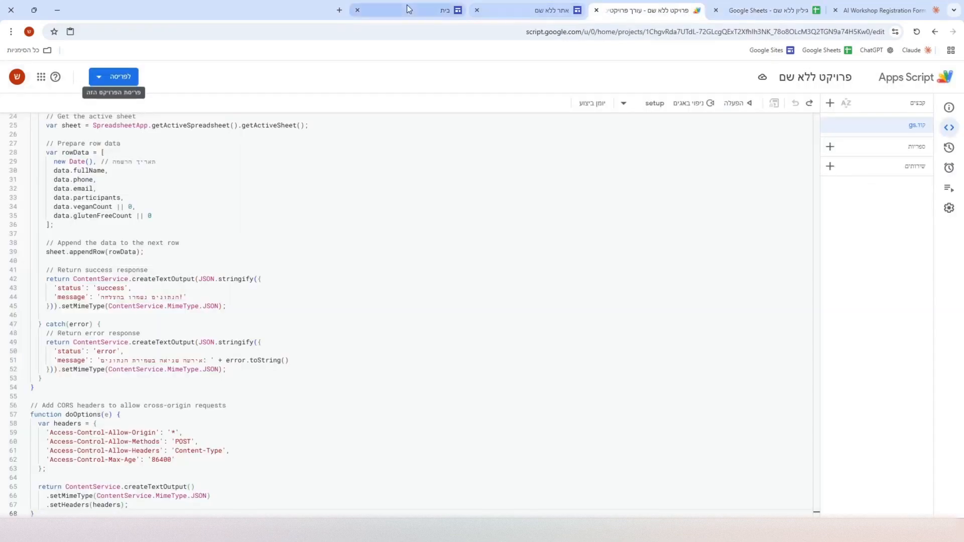
Copy the "Failed to fetch" error text from the published form and send it to Claude.
left_click(408, 8)
right_click(572, 455)
left_click(561, 350)
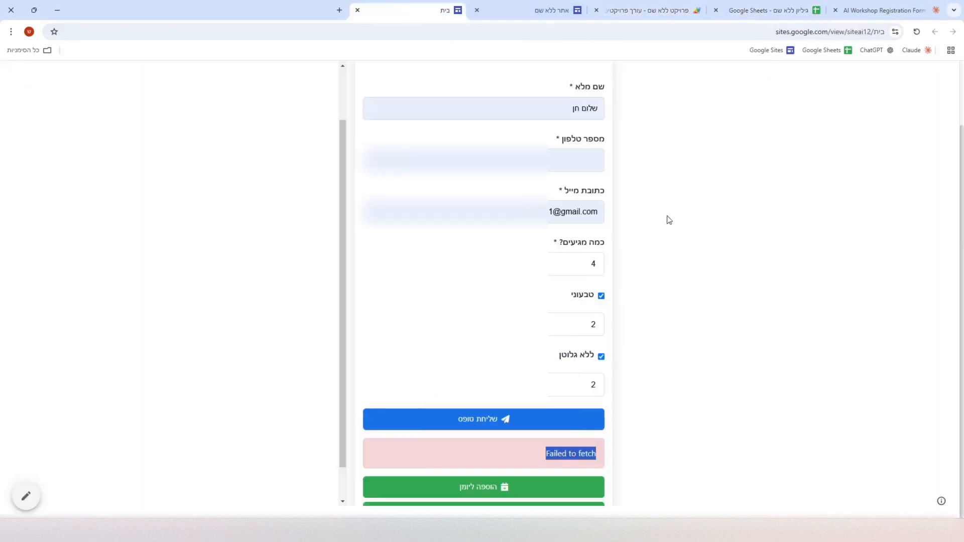
left_click(865, 10)
right_click(349, 481)
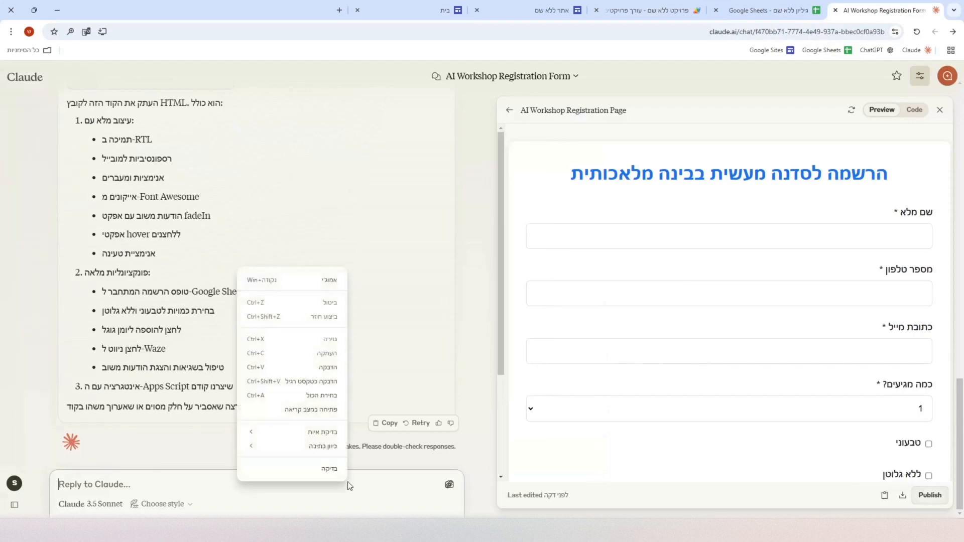
left_click(330, 367)
key("Return")
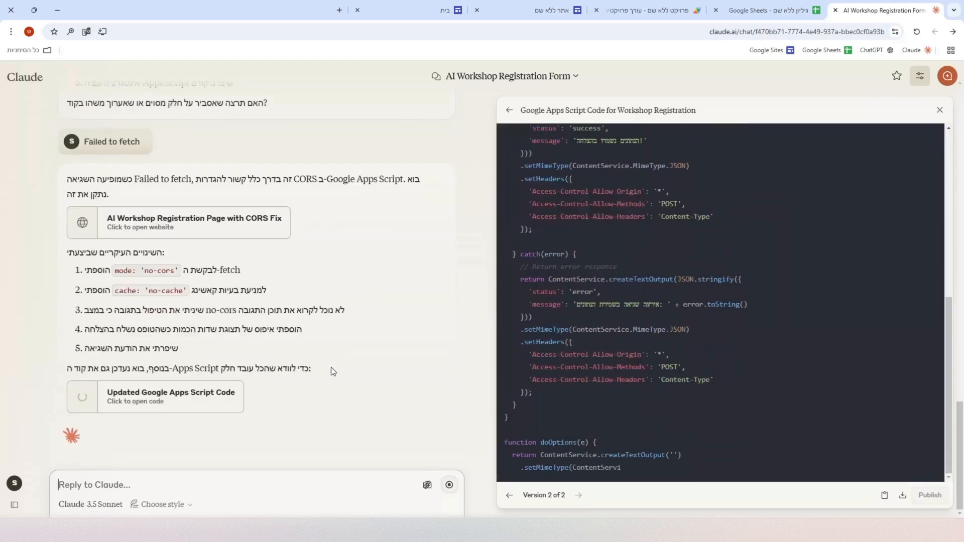
Ask Claude for the complete new code with the message "תכתוב לי את הקוד החדש באופן מלא".
left_click(392, 487)
type("תכתוב לי את הקוד החדש באופן מלא")
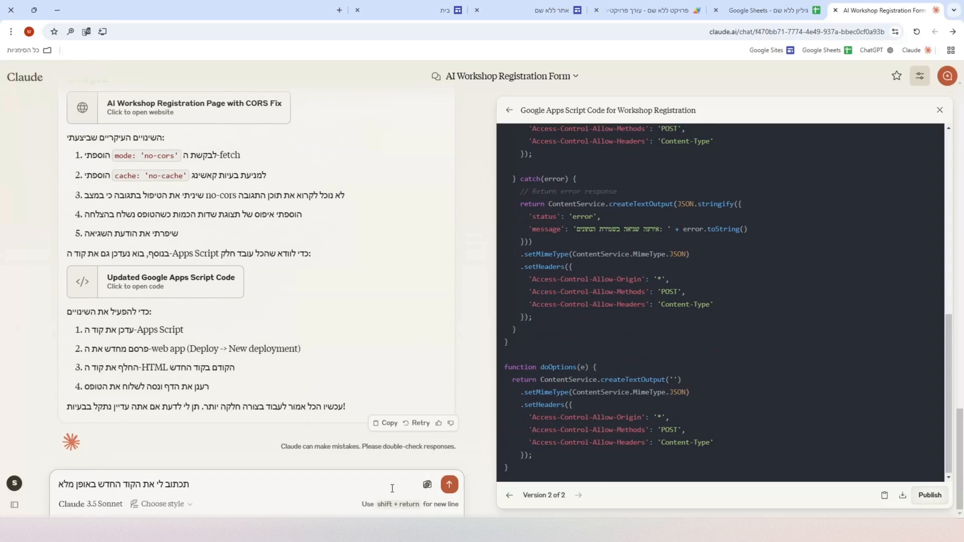
key("Return")
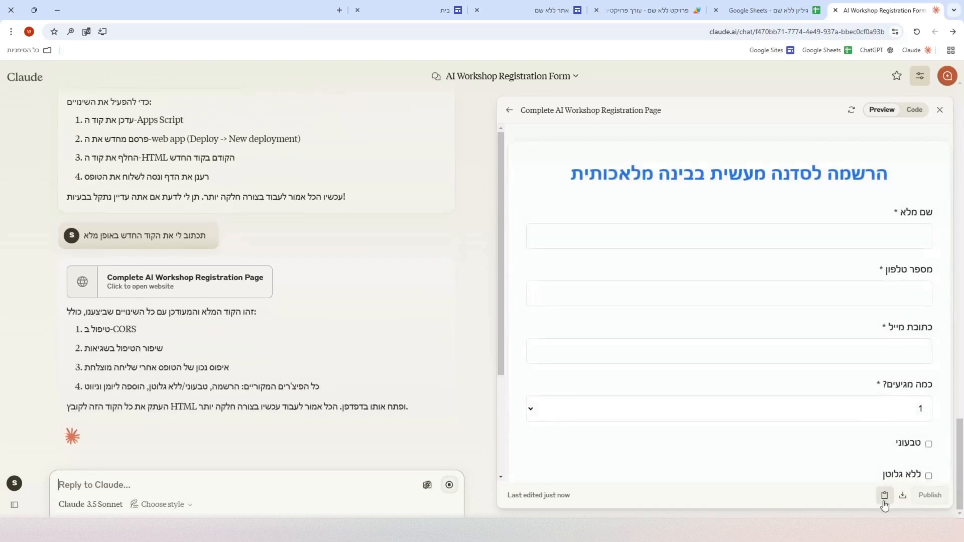
Replace all the code in the site's embedded form with Claude's Complete AI Workshop Registration Page code and save it.
left_click(551, 10)
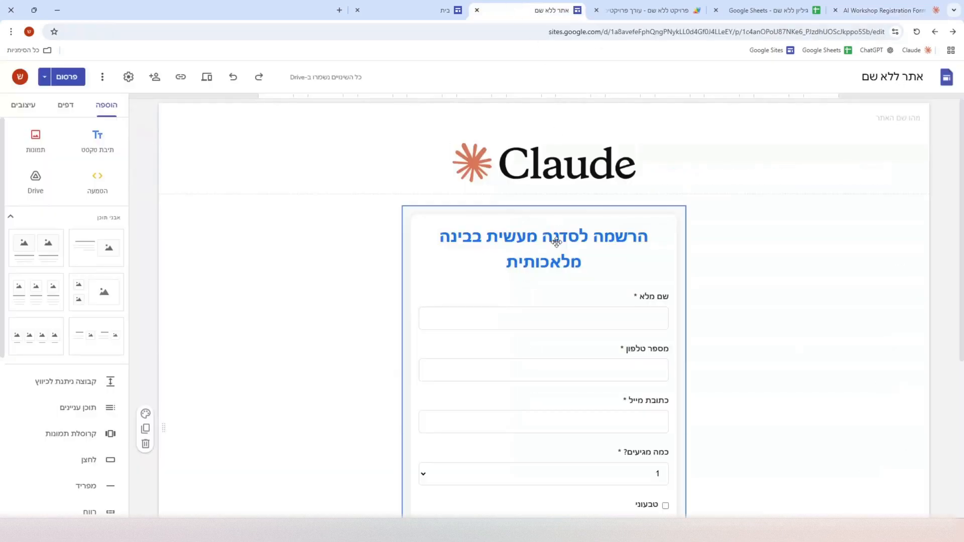
left_click(673, 190)
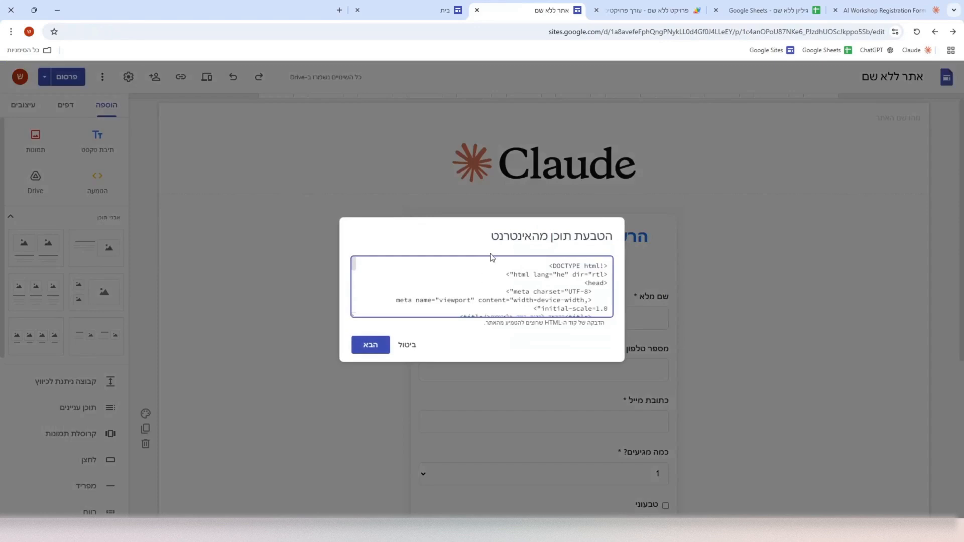
key("ctrl+a")
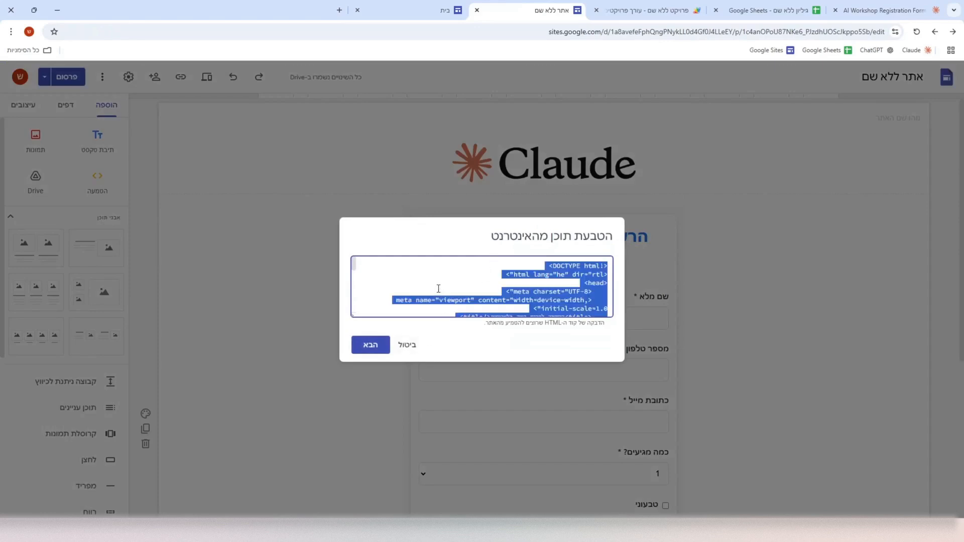
key("BackSpace")
right_click(438, 290)
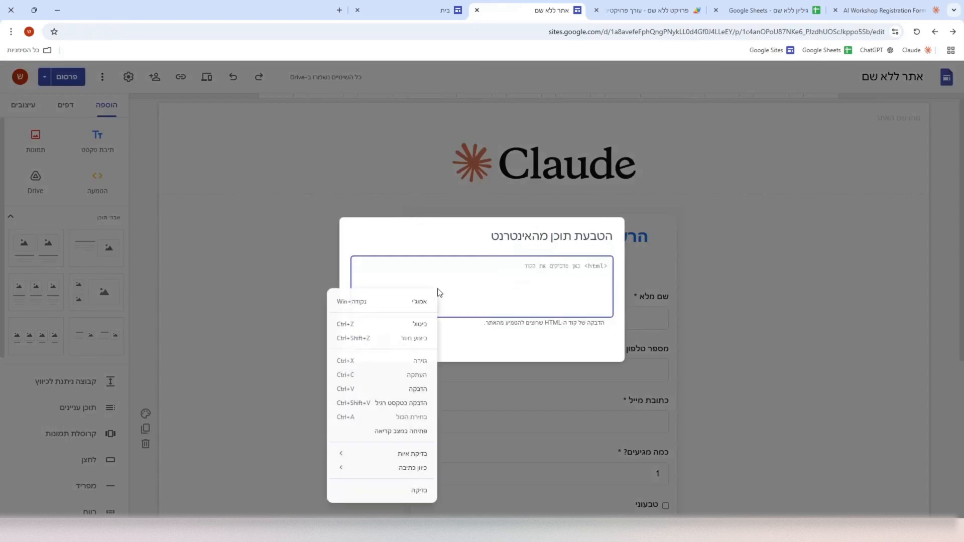
left_click(407, 390)
left_click(370, 348)
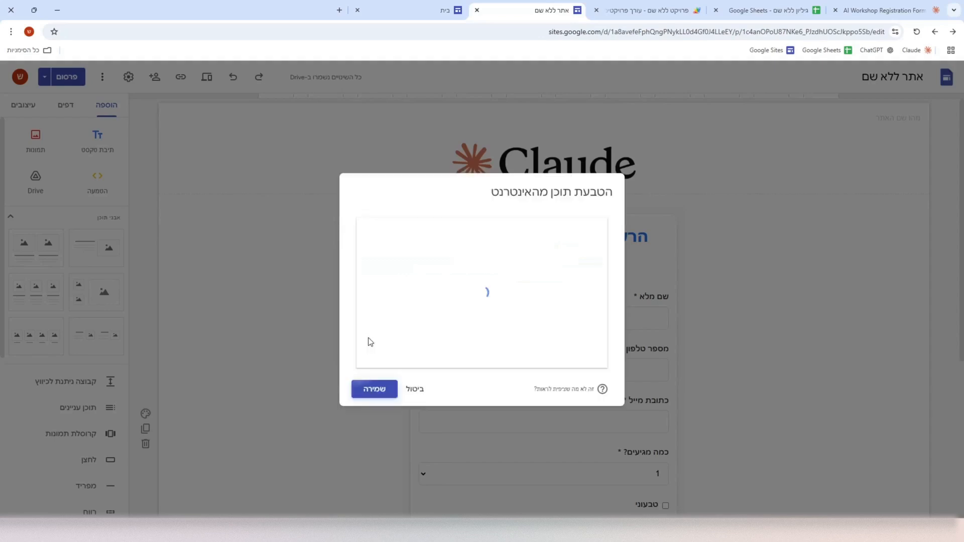
left_click(382, 381)
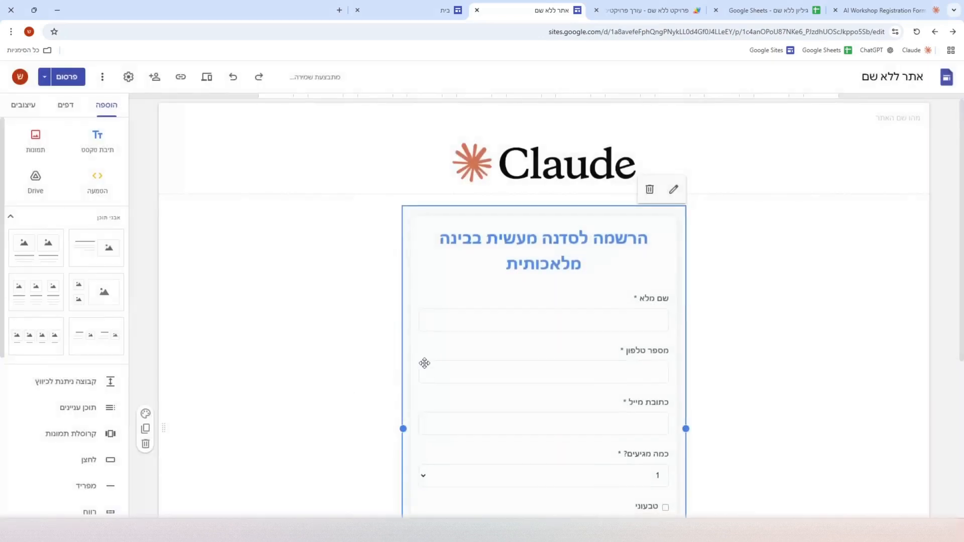
Review and publish the updated site, then open its published version.
left_click(64, 77)
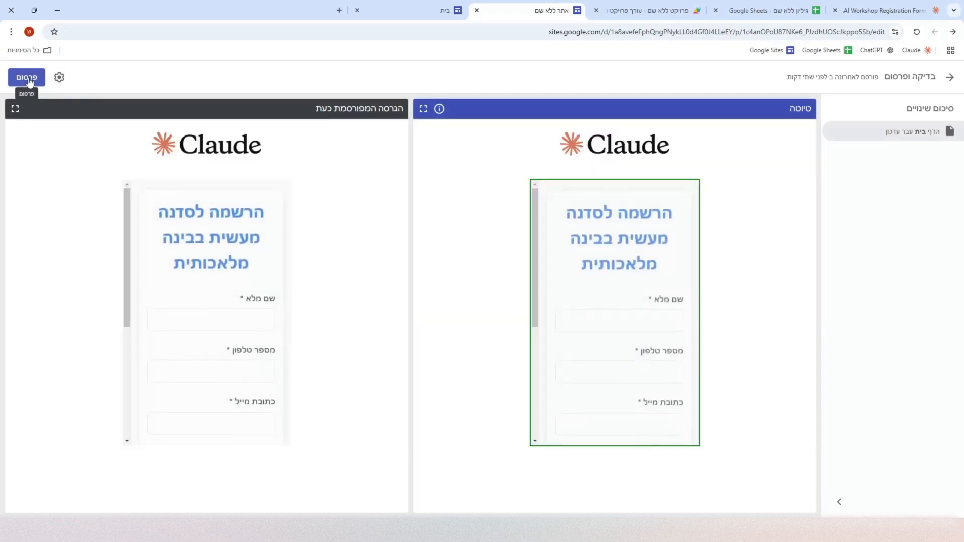
left_click(29, 80)
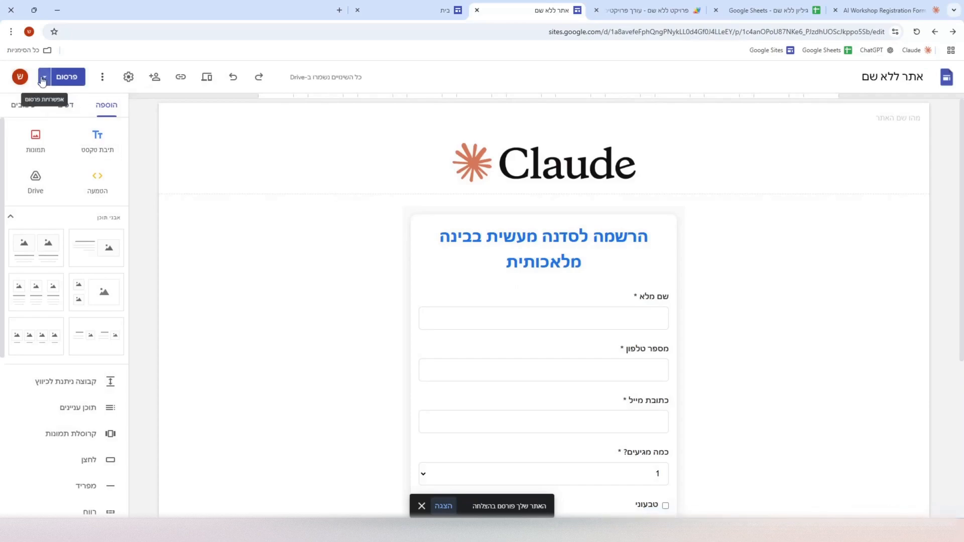
left_click(42, 81)
left_click(83, 131)
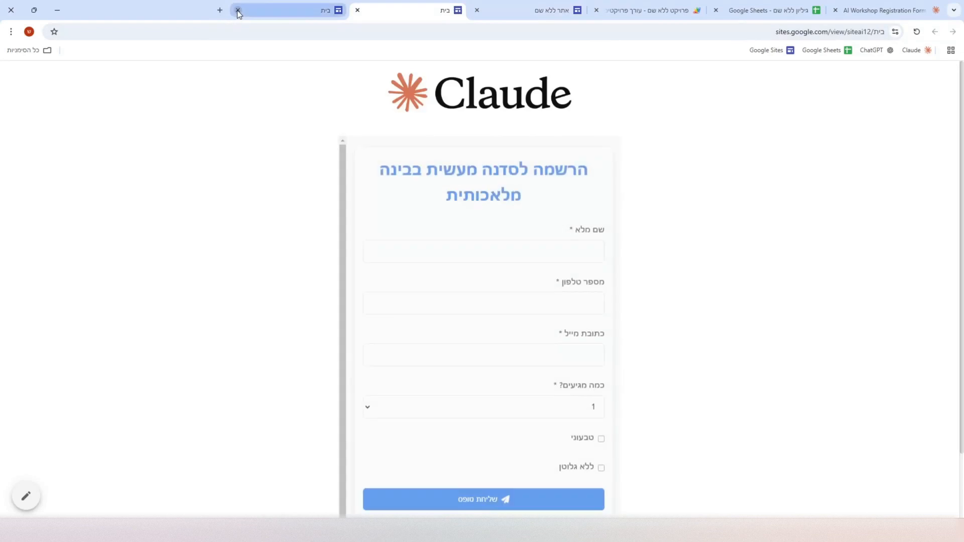
Close the outdated published page and fill the new form with the registrant's full name, phone number and e-mail.
left_click(238, 11)
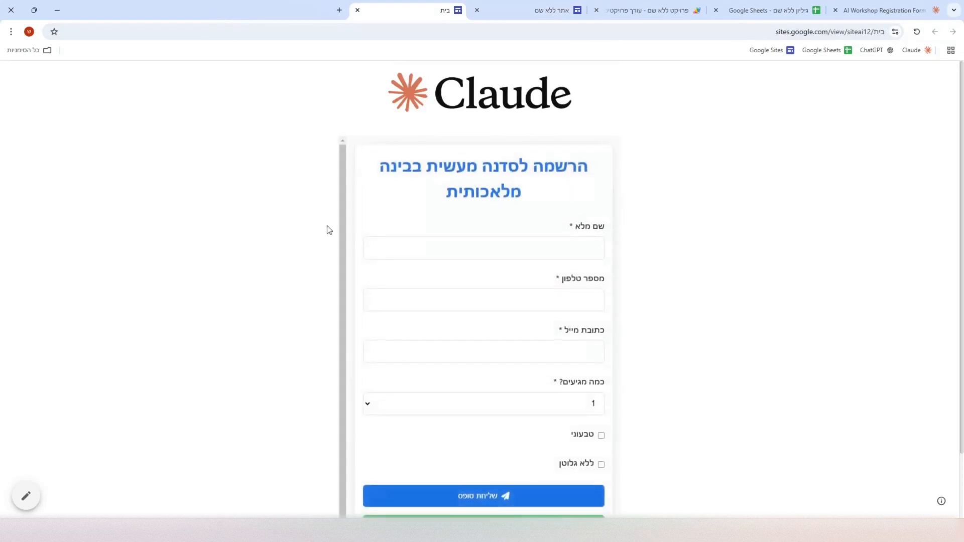
scroll(327, 228, "down", 2)
left_click(502, 276)
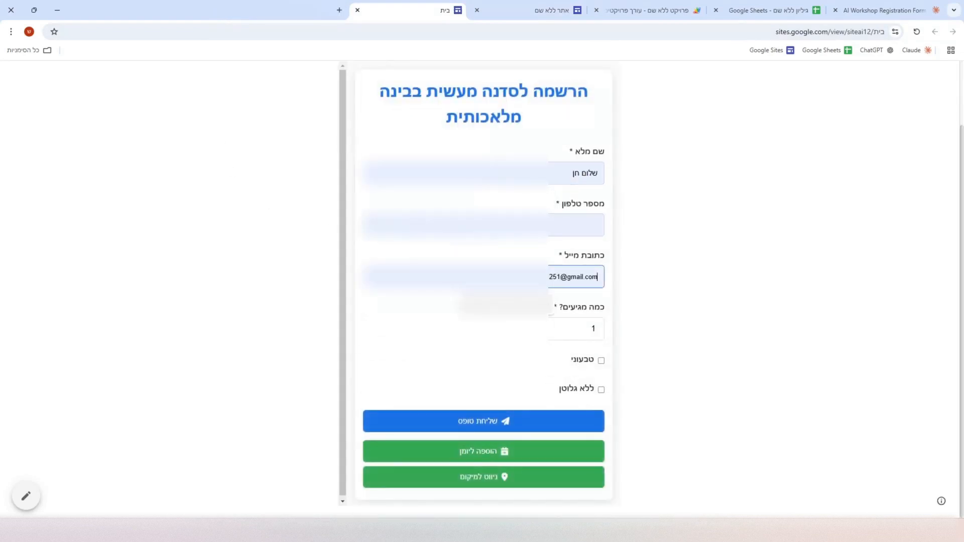
left_click(502, 304)
Set the attendee count to 3, include the טבעוני and ללא גלוטן options with 1 each, and submit the form.
left_click(522, 329)
left_click(532, 373)
left_click(601, 360)
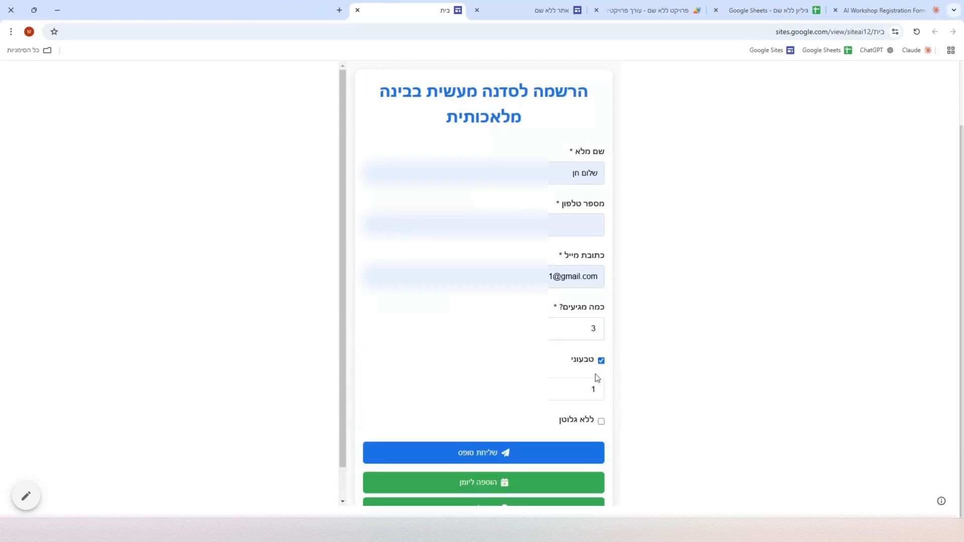
left_click(601, 422)
left_click(542, 476)
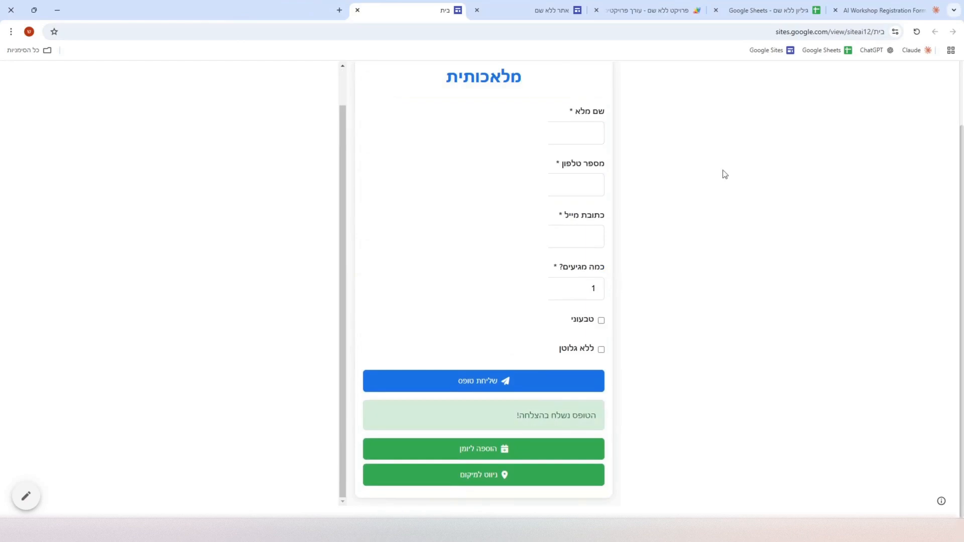
Check the submitted registration's row in the Google Sheets spreadsheet.
left_click(755, 7)
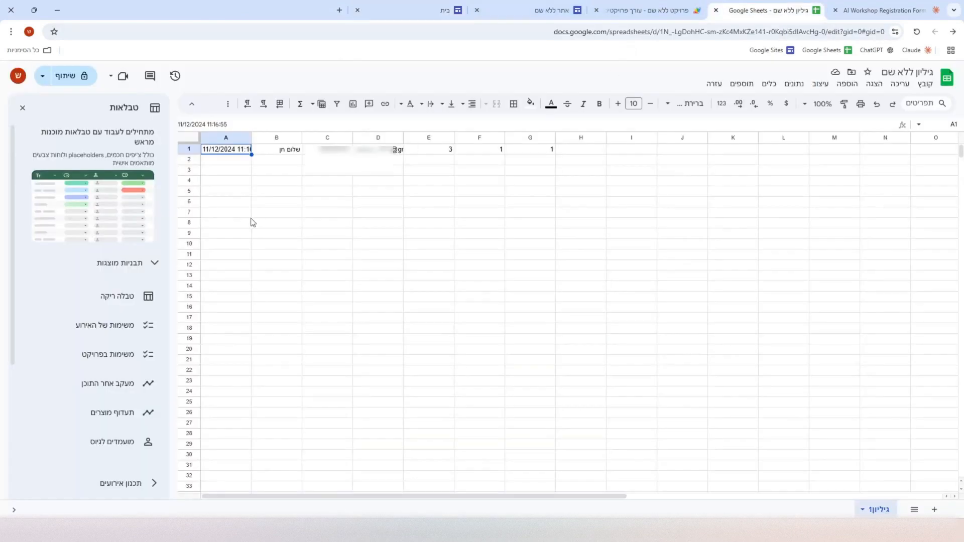
left_click_drag(233, 154, 534, 155)
left_click(458, 215)
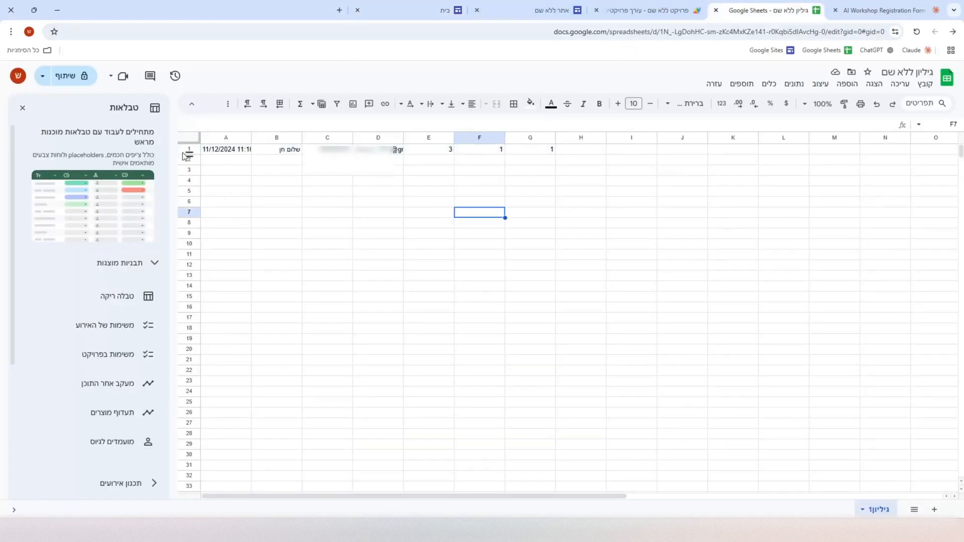
Insert a row above the submitted entry and enter the headers זמן, שם, נייד, מייל and מגיעים in A1 to E1.
right_click(184, 150)
left_click(126, 234)
left_click(221, 150)
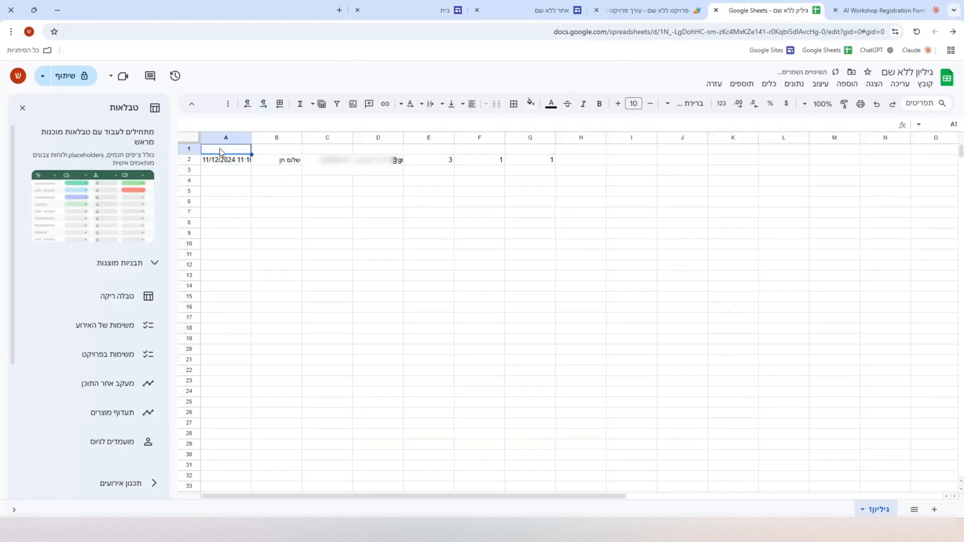
type("זמן")
key("Tab")
type("שם")
key("Tab")
type("נייד")
key("Tab")
type("מייל")
key("Tab")
type("מגיעים")
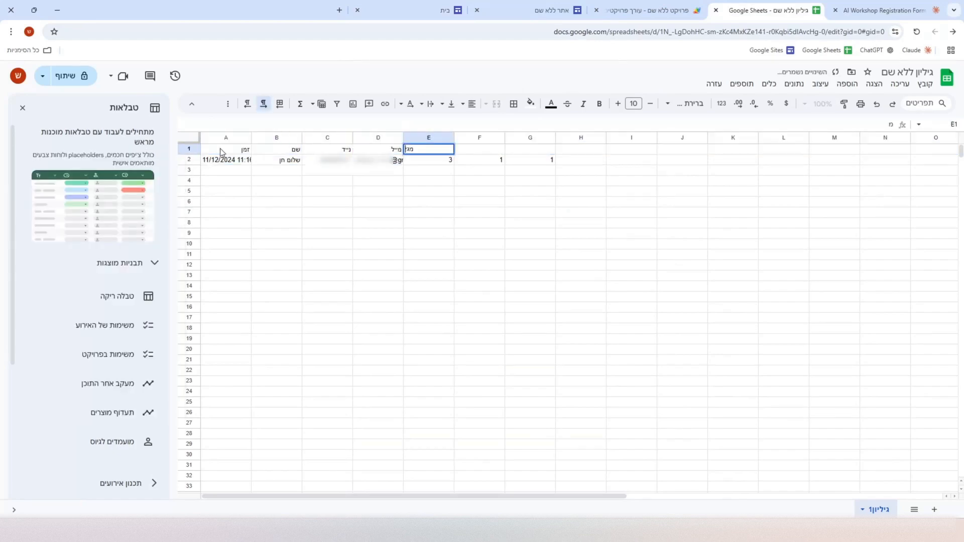
Complete the header row with טבעוני in F1 and ללא גלוטן in G1.
key("Tab")
type("ללא")
type("טבעוני")
key("Tab")
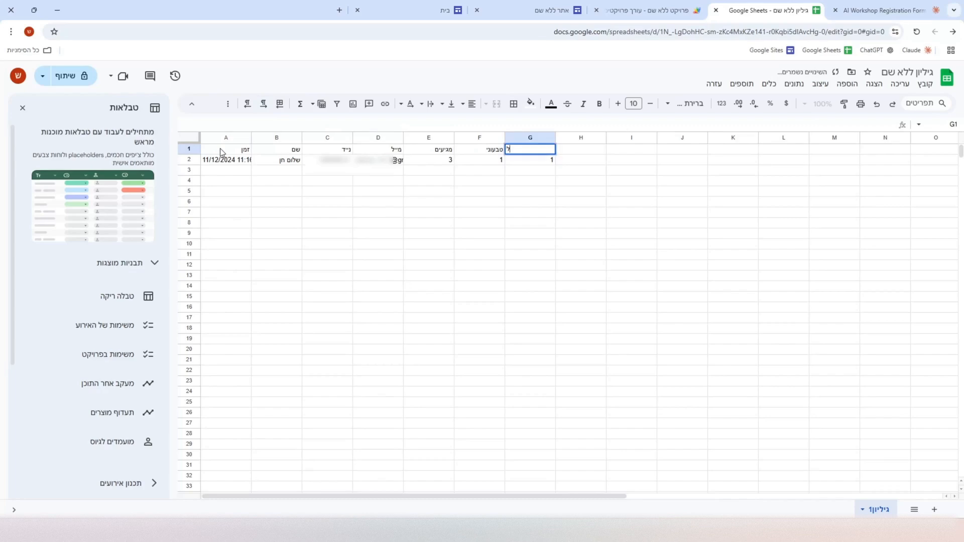
type("ללא גלוטן")
key("Return")
left_click(365, 223)
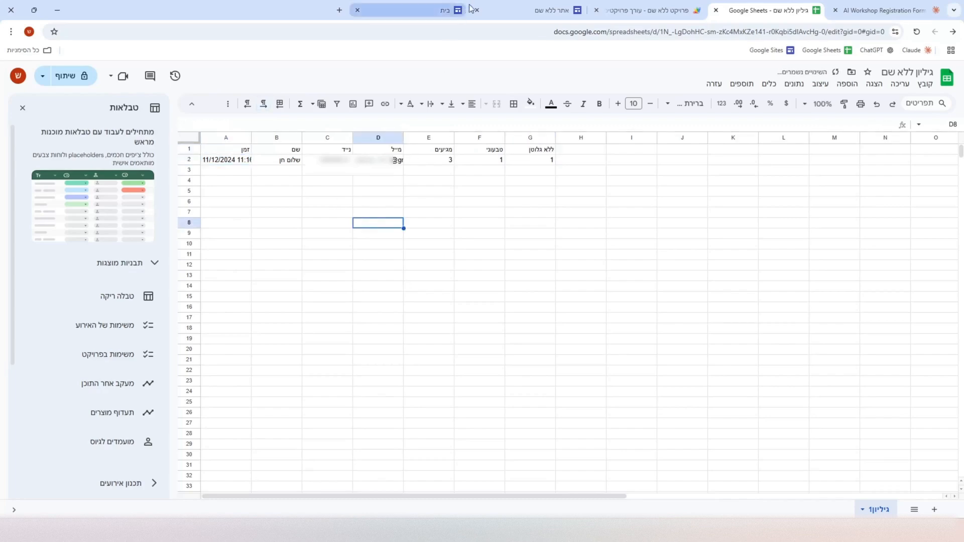
Return to the published form and test its הוספה ליומן calendar link and its ניווט למיקום navigation link.
left_click(408, 9)
scroll(622, 230, "up", 5)
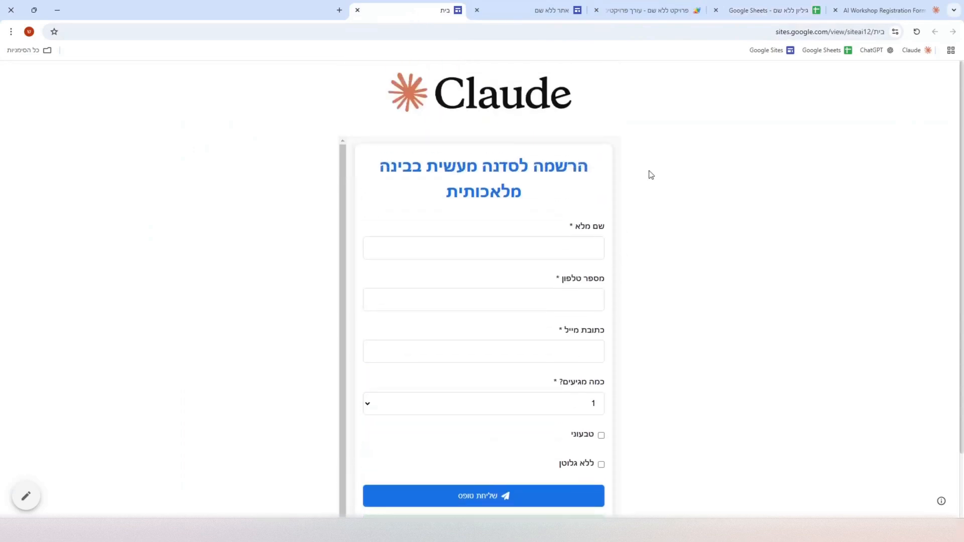
scroll(653, 183, "down", 2)
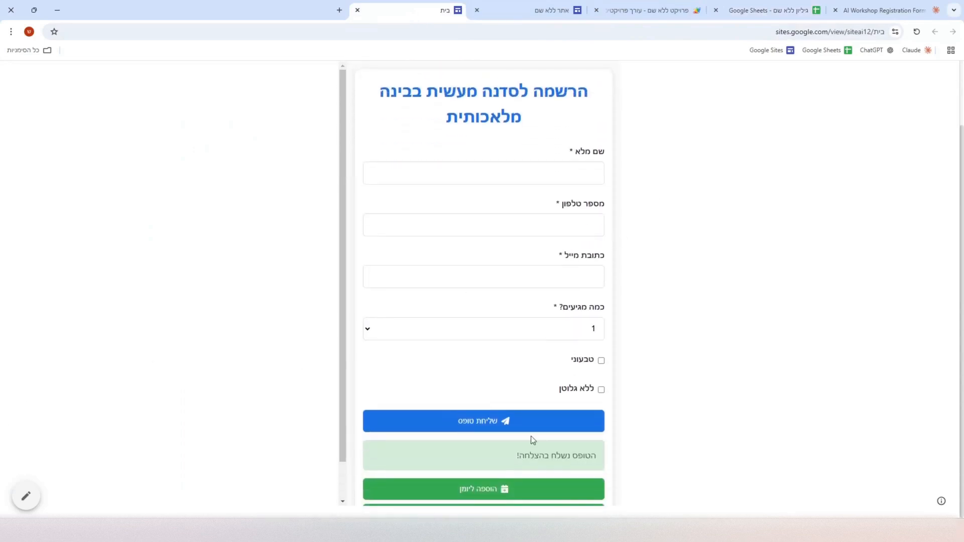
scroll(531, 438, "down", 2)
left_click(517, 457)
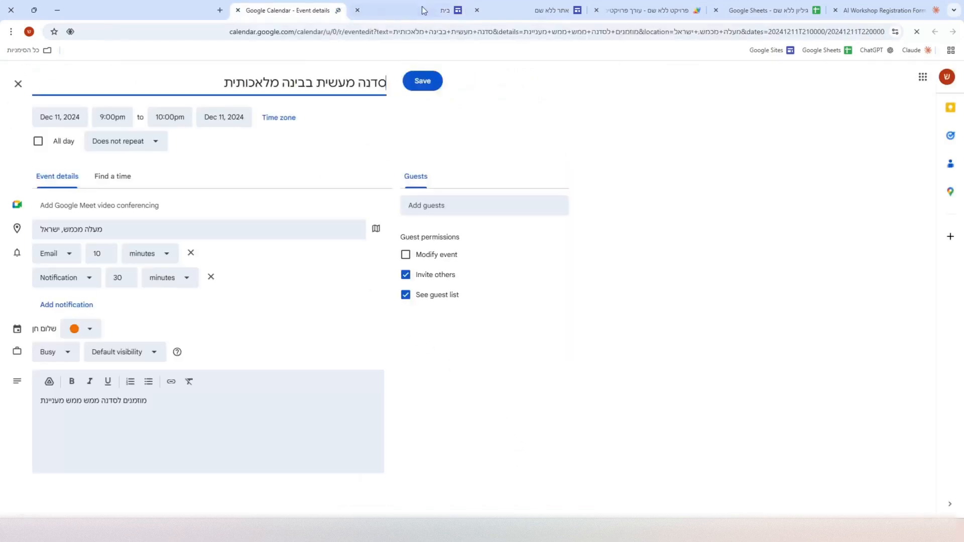
left_click(427, 10)
left_click(523, 474)
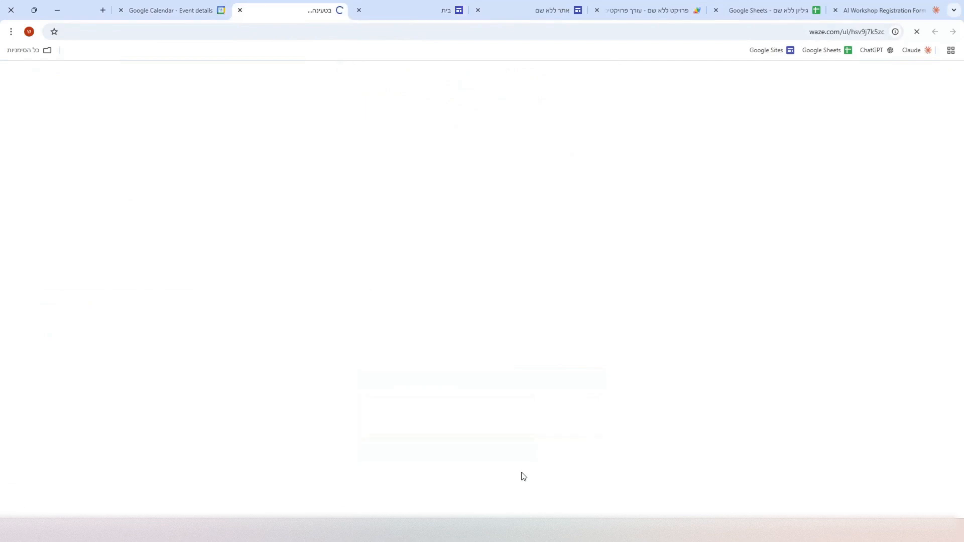